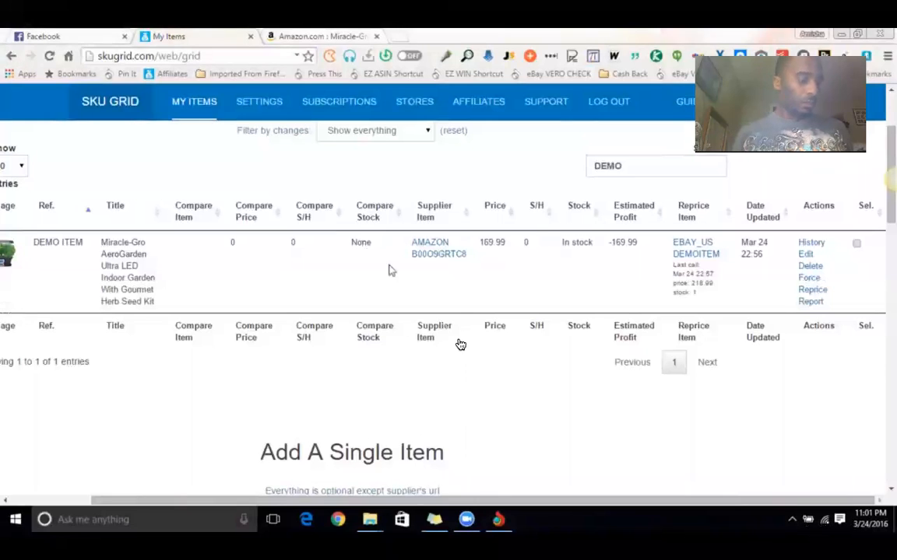
Open the DEMO ITEM listing from the items grid for editing.
left_click_drag(145, 502, 74, 502)
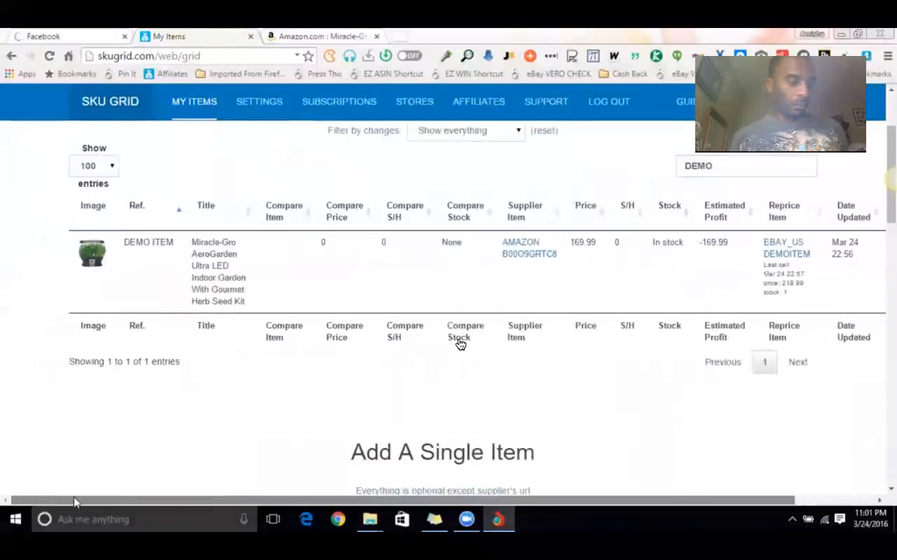
scroll(238, 371, "up", 1)
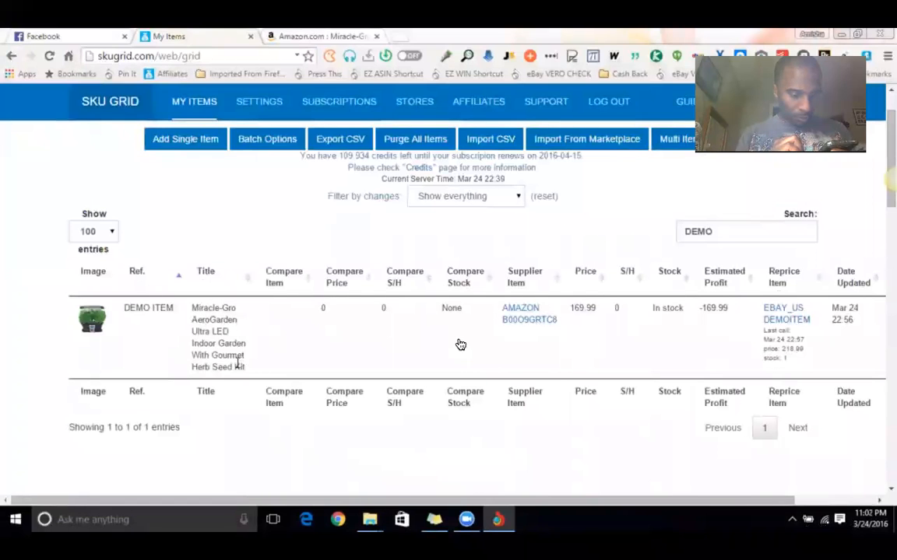
left_click_drag(737, 233, 676, 227)
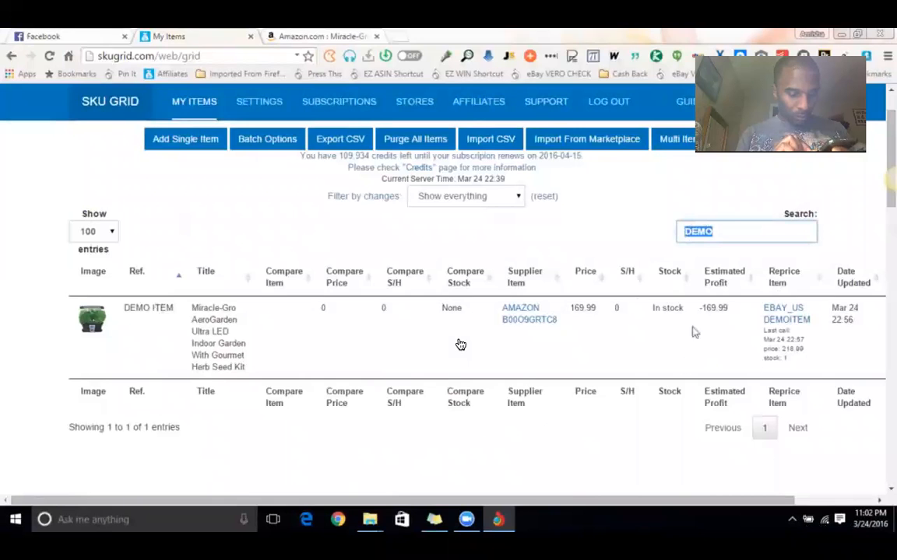
left_click_drag(189, 501, 445, 506)
left_click(807, 322)
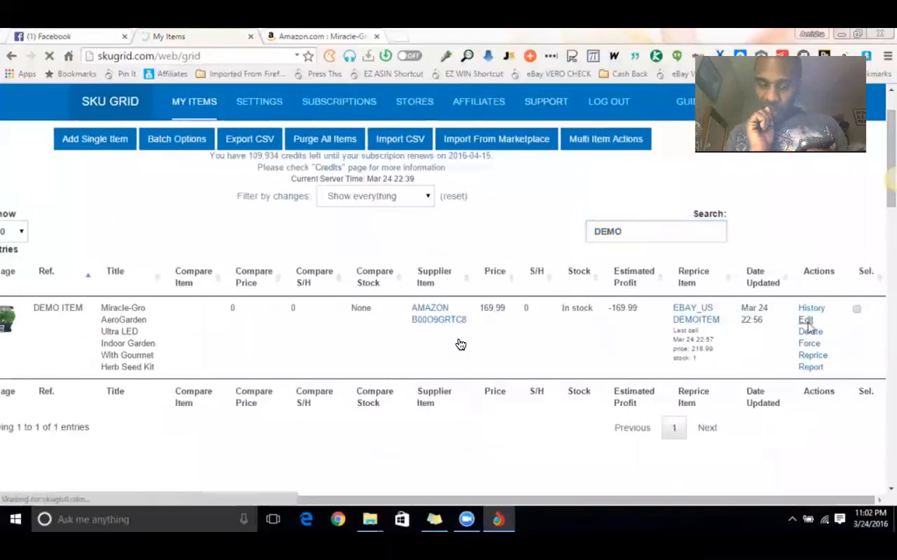
Override the item's default selling formula and open the wizard for its selling price formula.
scroll(460, 345, "down", 3)
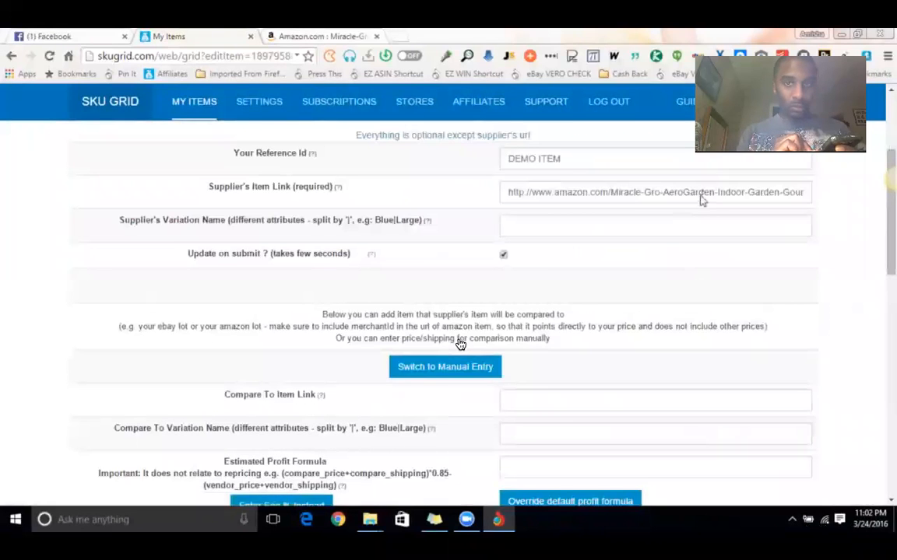
scroll(460, 345, "down", 3)
scroll(460, 345, "down", 4)
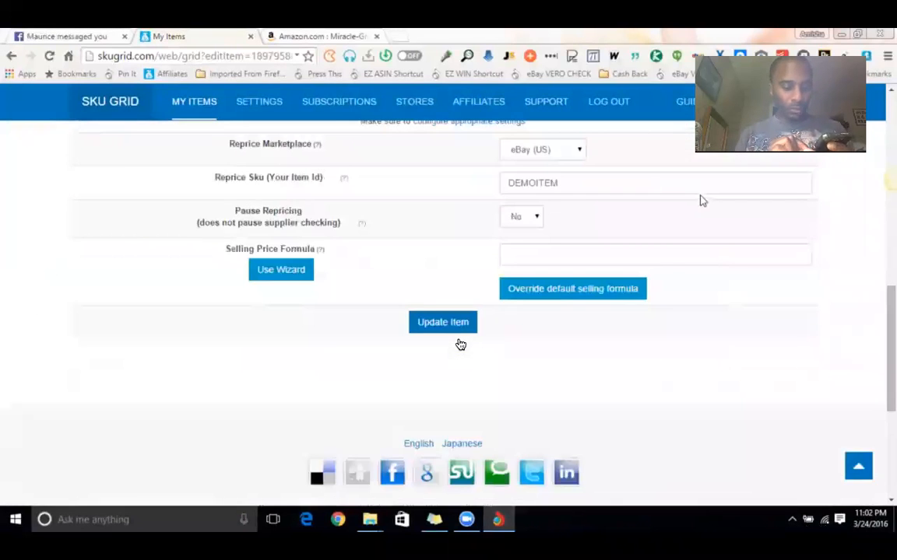
scroll(460, 345, "up", 1)
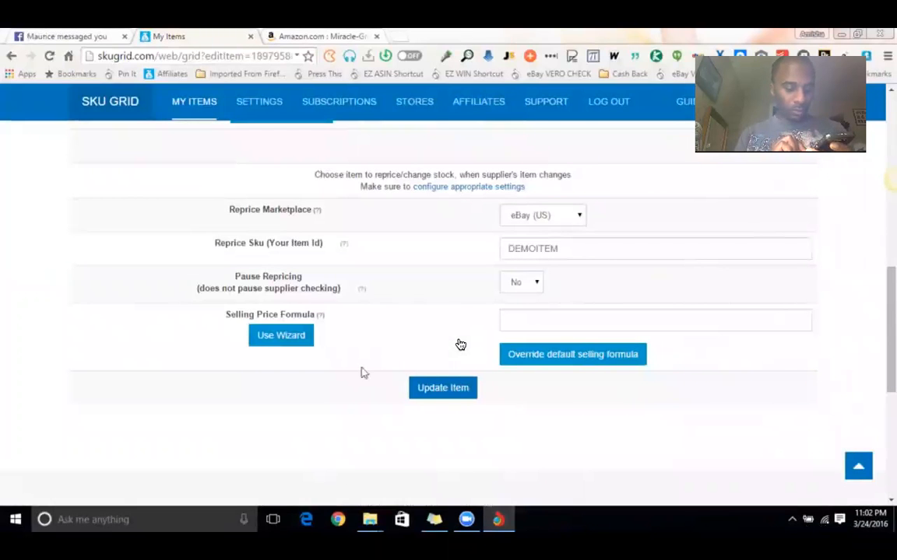
left_click(559, 363)
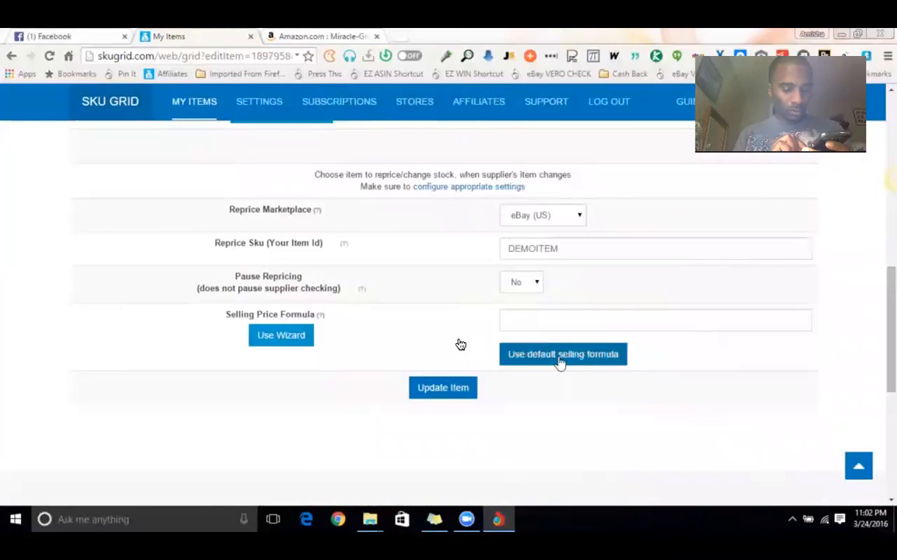
left_click(265, 334)
scroll(299, 330, "down", 2)
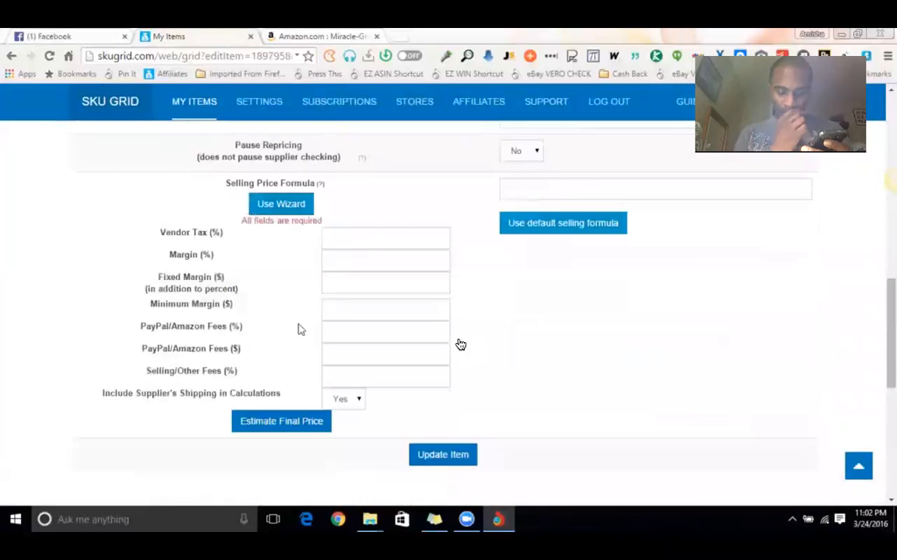
Set the vendor tax to 8% and the margin to 5% in the formula wizard, leaving the fixed margin empty.
left_click(370, 238)
left_click(372, 279)
left_click(371, 353)
left_click(370, 377)
left_click(373, 236)
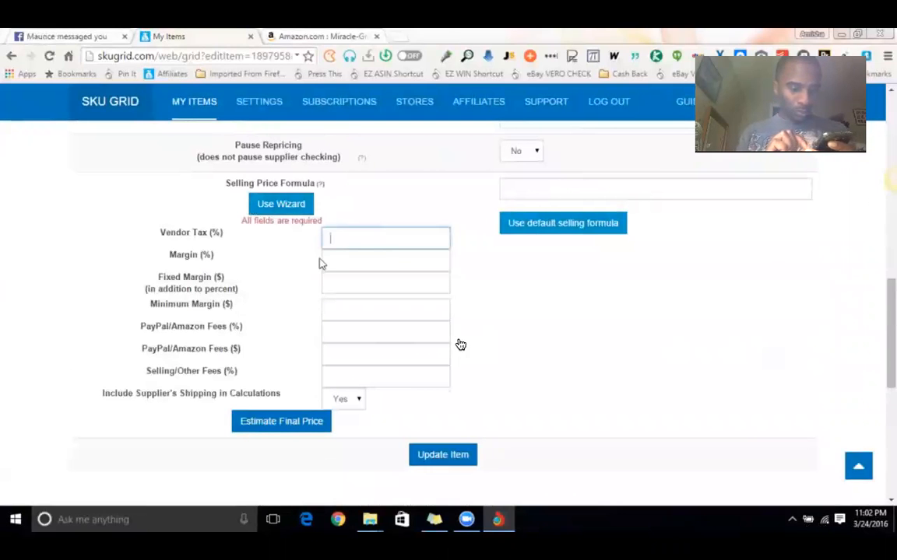
left_click(361, 259)
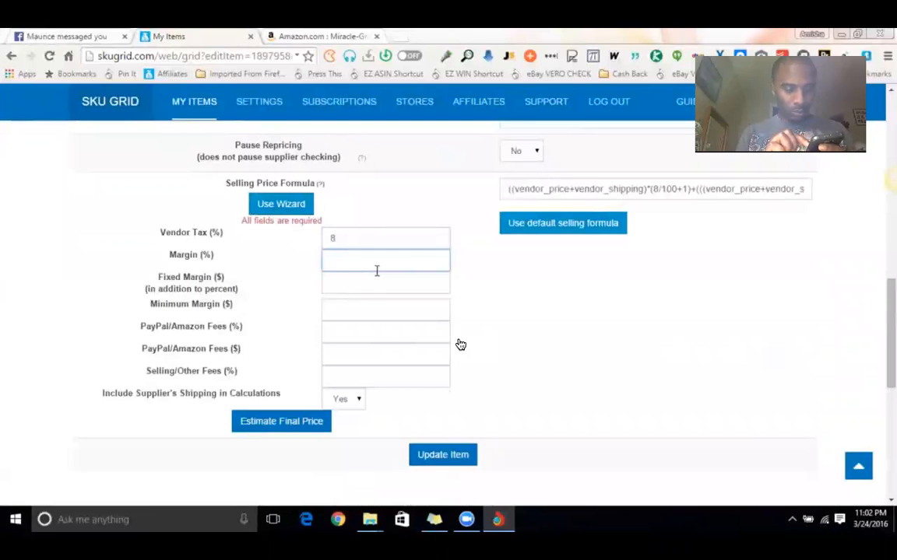
type("5")
left_click(353, 286)
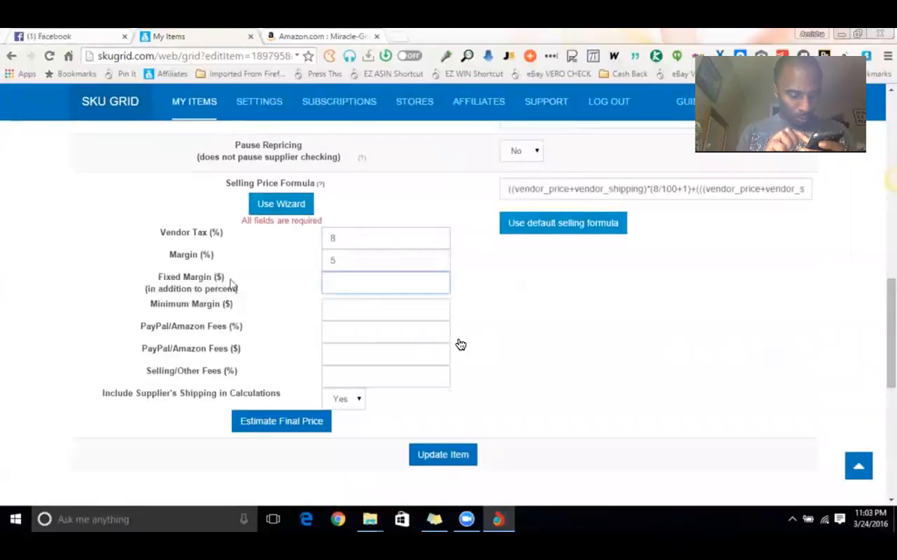
left_click(344, 256)
left_click(346, 286)
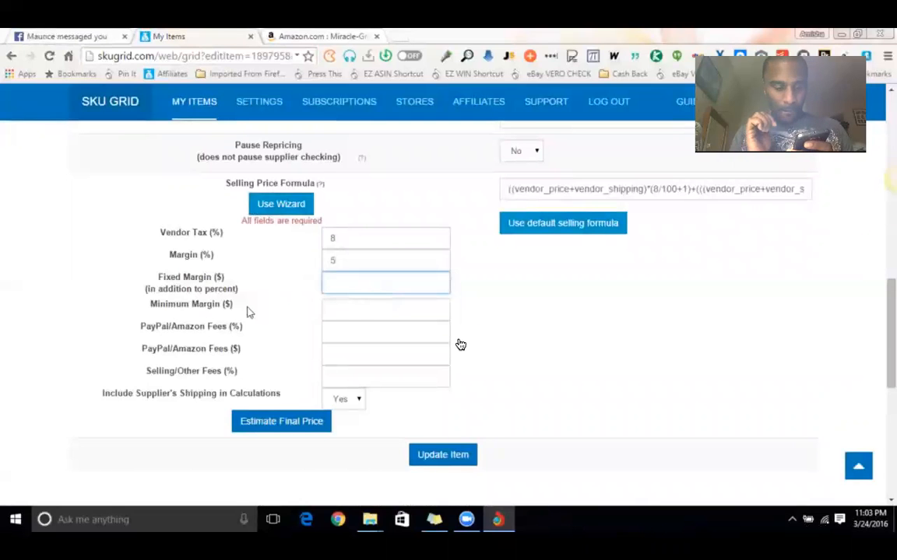
Set the minimum margin to $3, the PayPal/Amazon fees to 2.9% and $0.30, and the selling/other fees to 9%.
left_click(358, 308)
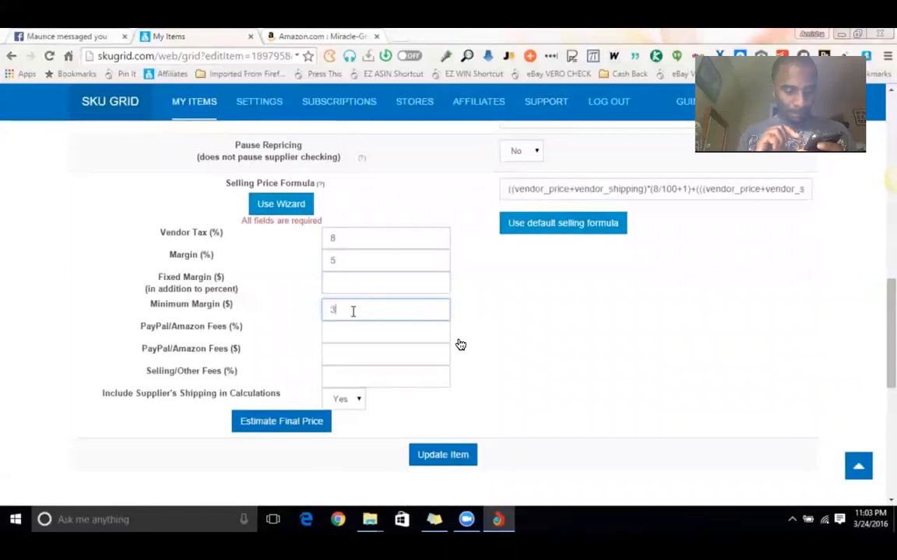
left_click(352, 336)
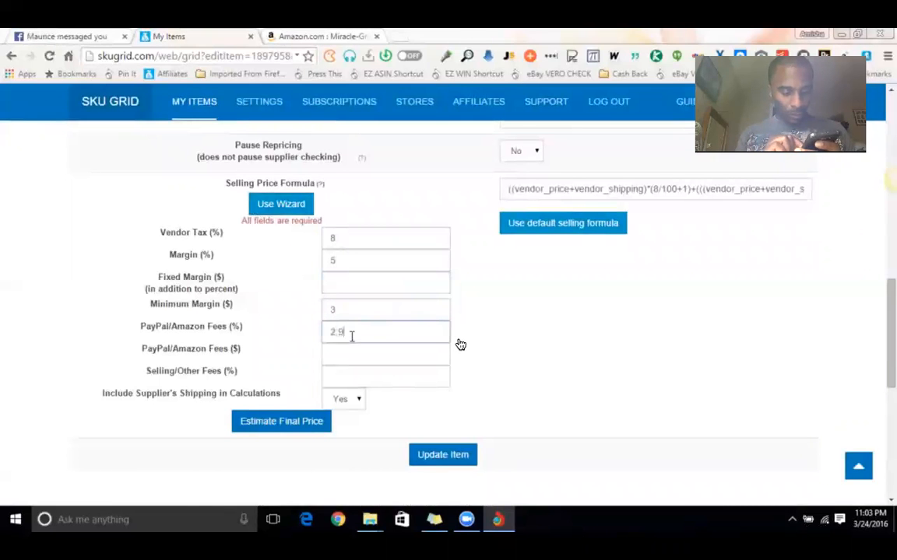
left_click(343, 345)
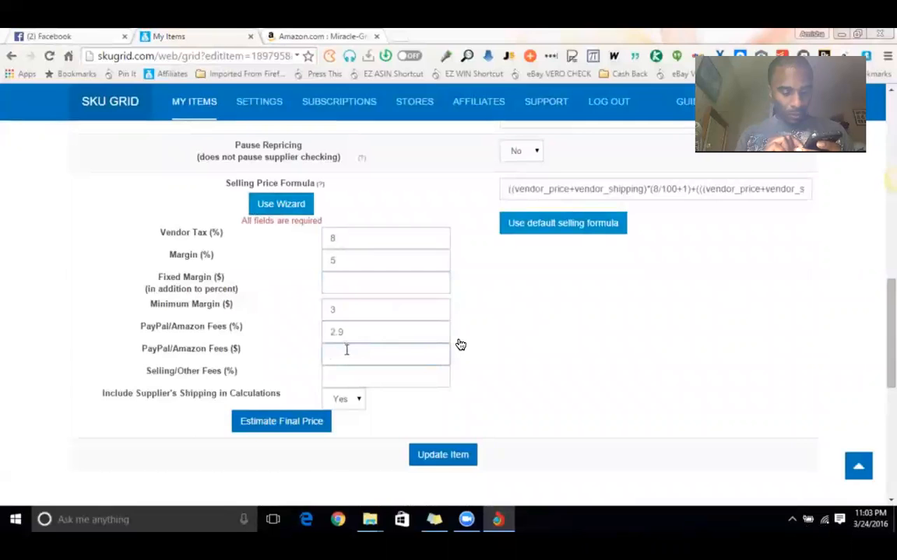
type("0.30")
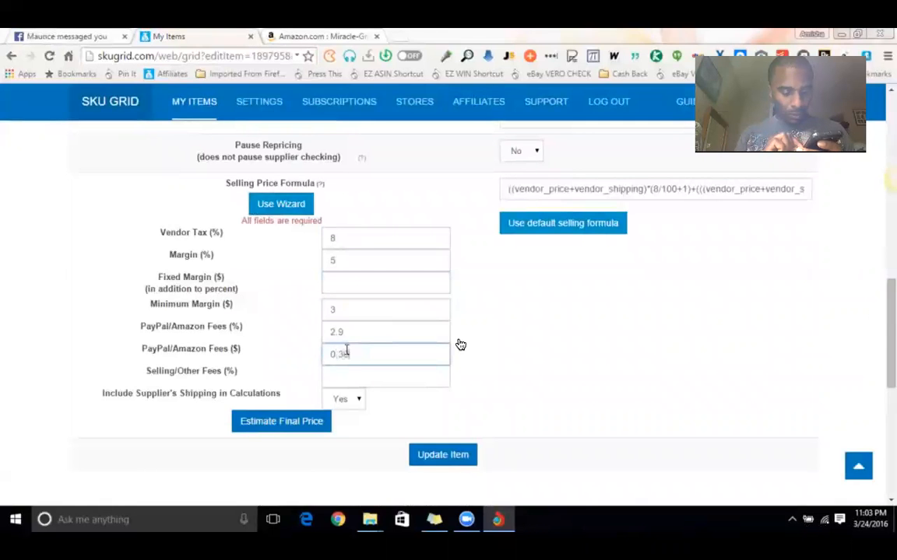
double_click(353, 354)
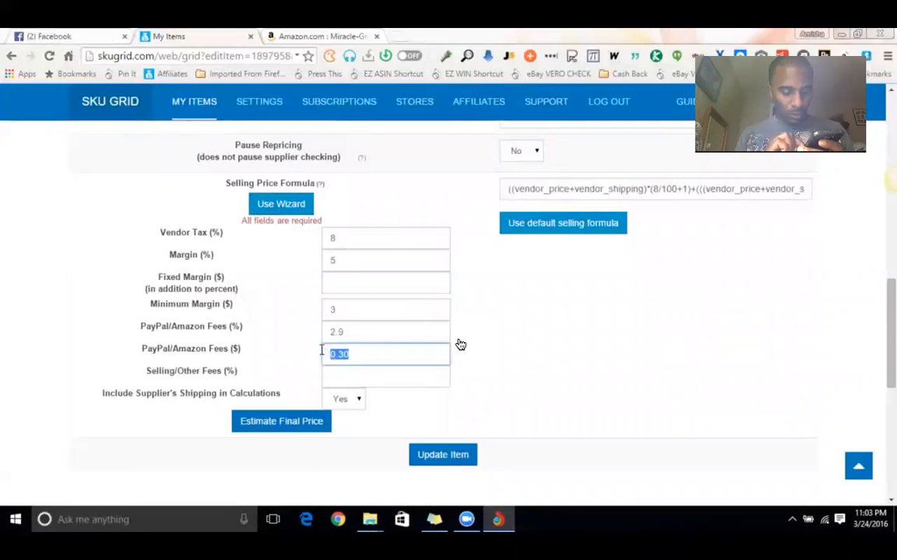
left_click(356, 370)
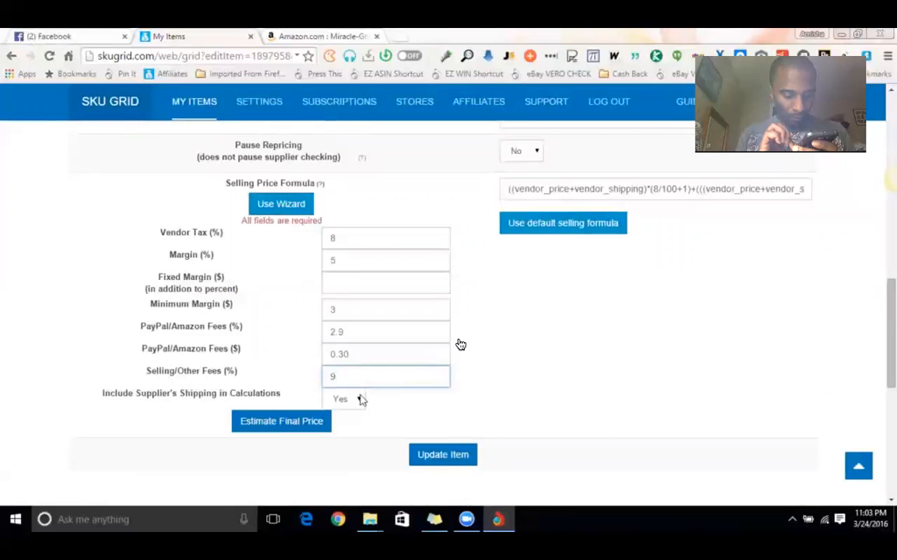
Try a fee setup with selling/other fees of 15% and both PayPal/Amazon fee values cleared.
left_click_drag(360, 376, 316, 379)
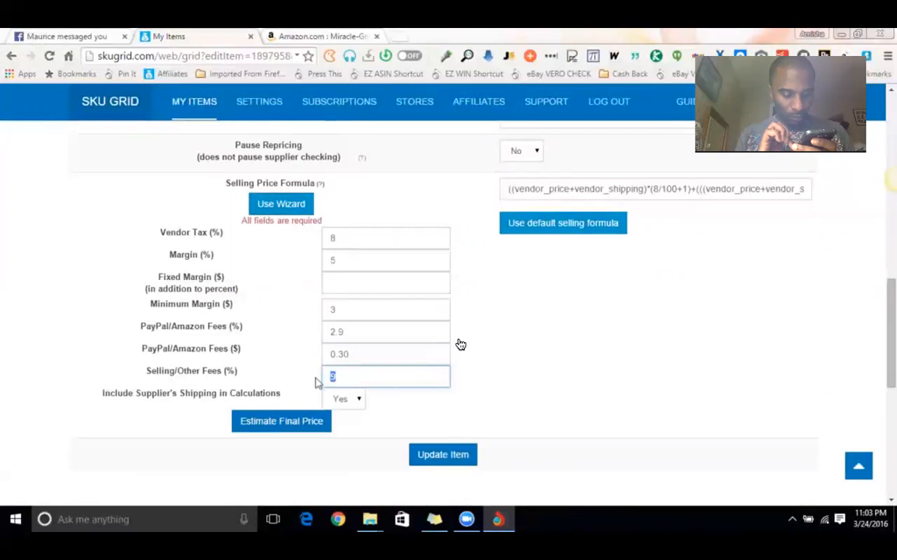
type("15")
left_click_drag(371, 357, 285, 340)
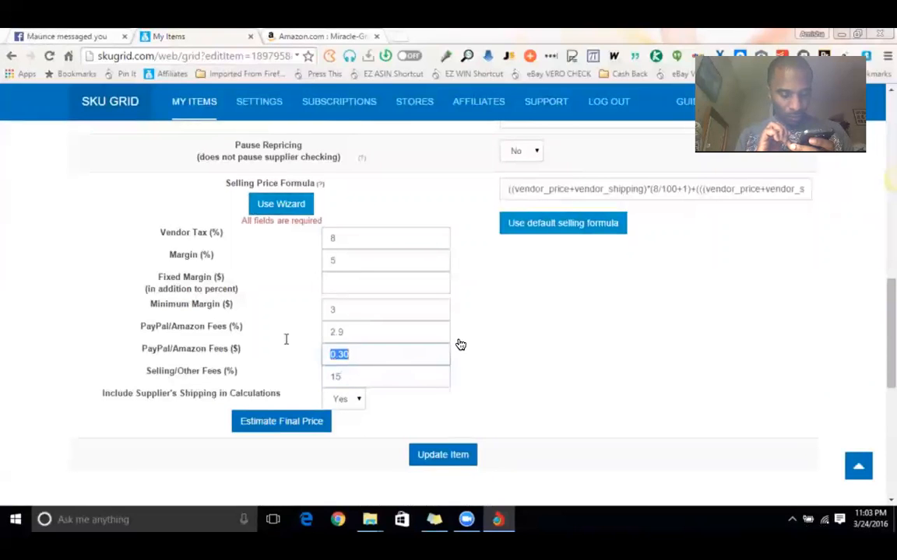
key("BackSpace")
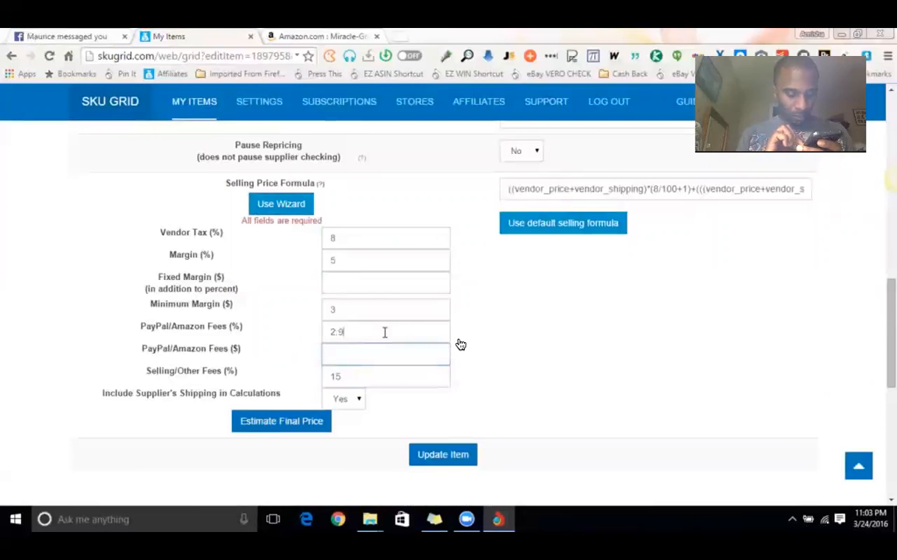
left_click_drag(358, 330, 278, 331)
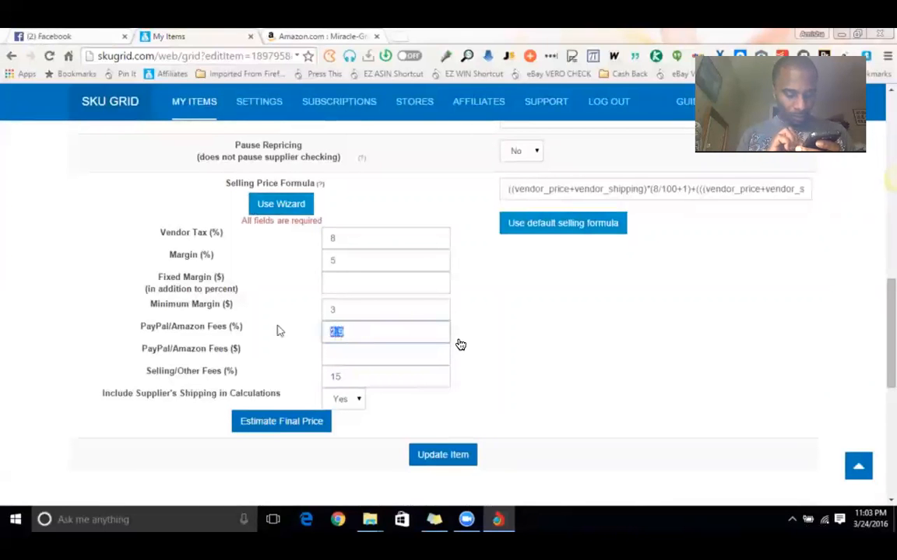
key("BackSpace")
left_click(337, 353)
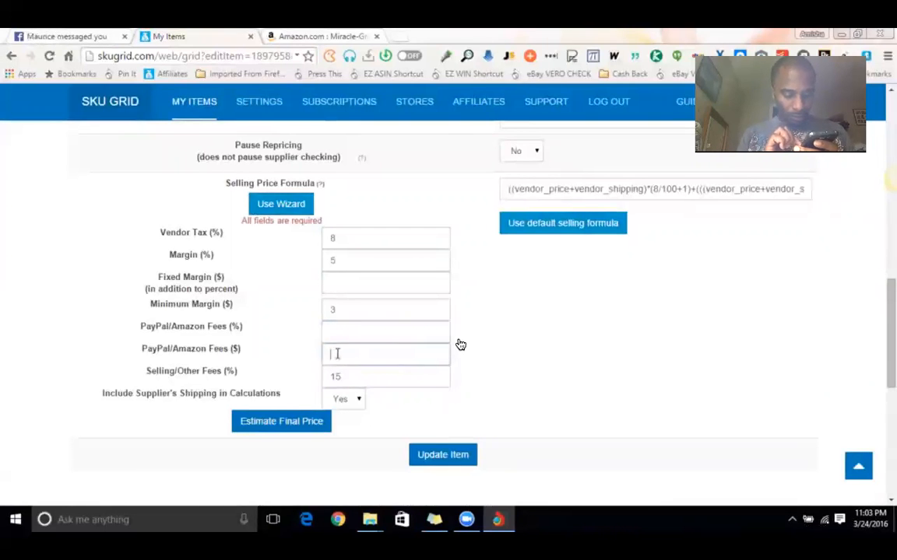
left_click(357, 380)
left_click_drag(357, 380, 320, 377)
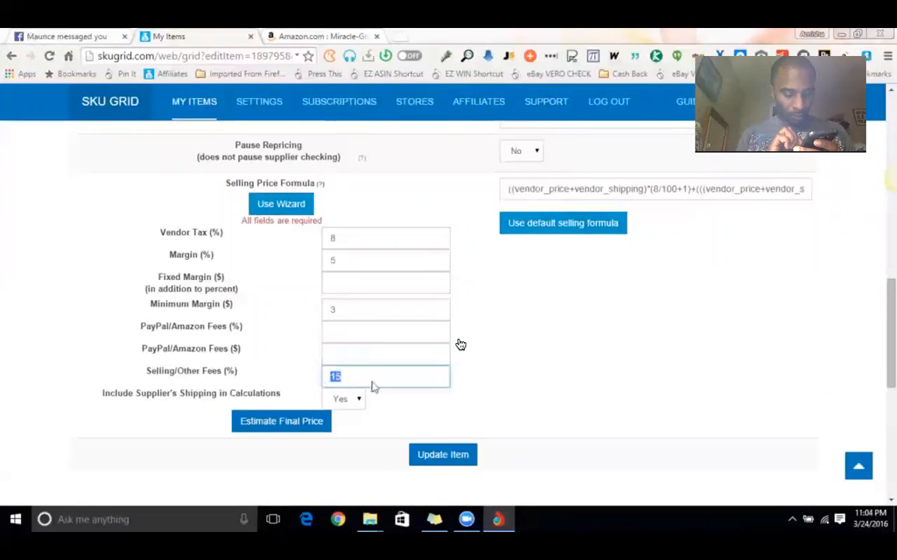
Set the PayPal/Amazon fees to 2.9% and $0.30 and the selling/other fees to 9%, keeping supplier's shipping included in the calculations.
left_click(346, 333)
type("2.9")
left_click(383, 351)
type("0.30")
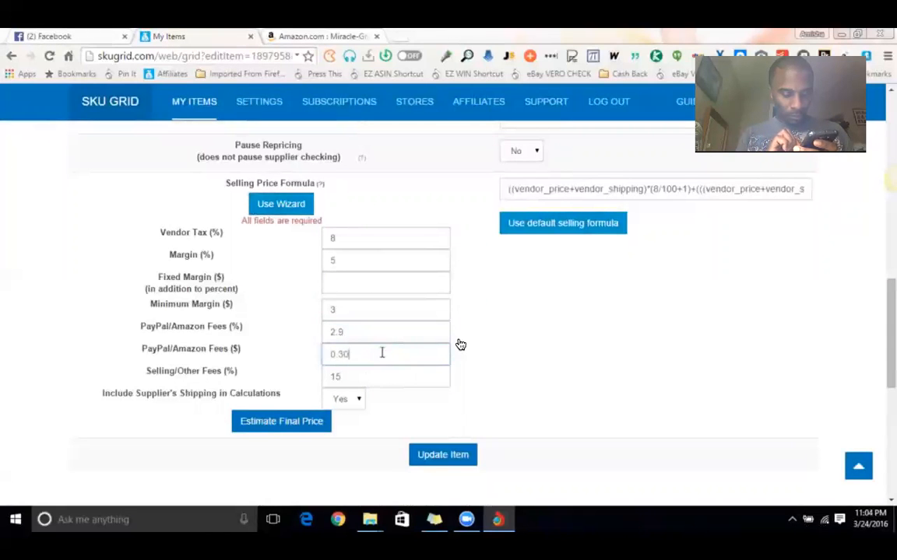
key("Tab")
type("9")
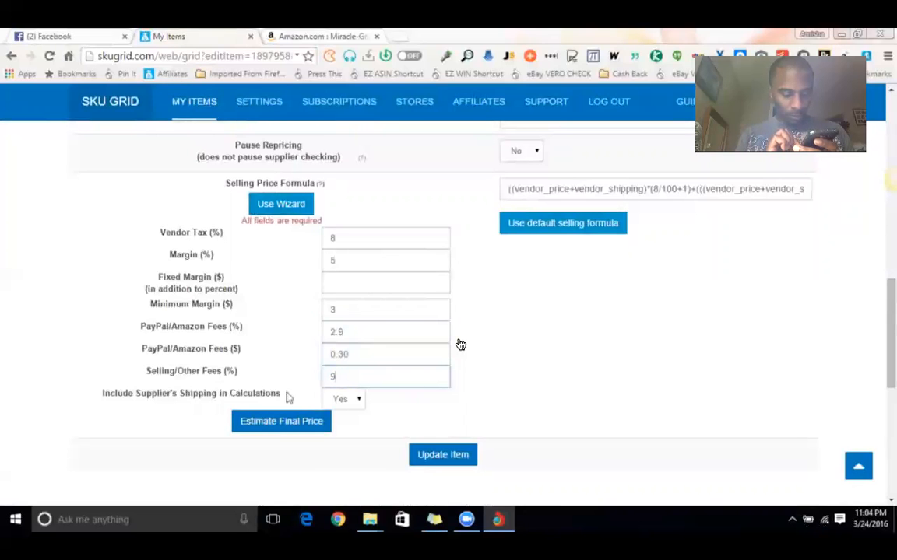
left_click(351, 401)
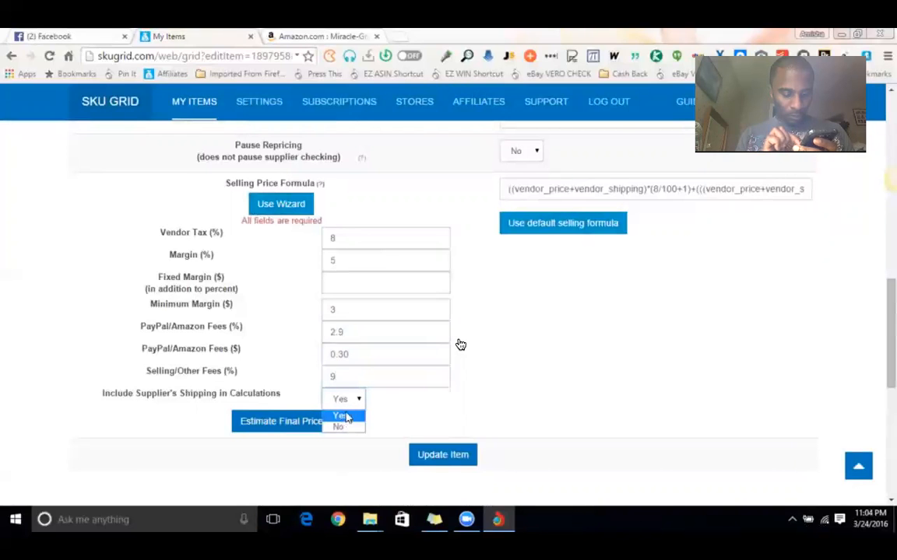
left_click(399, 379)
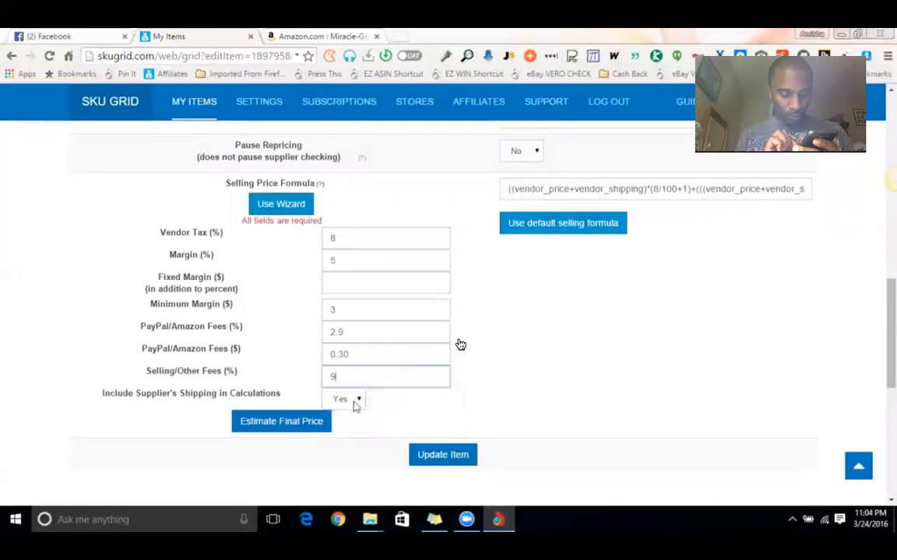
left_click(415, 403)
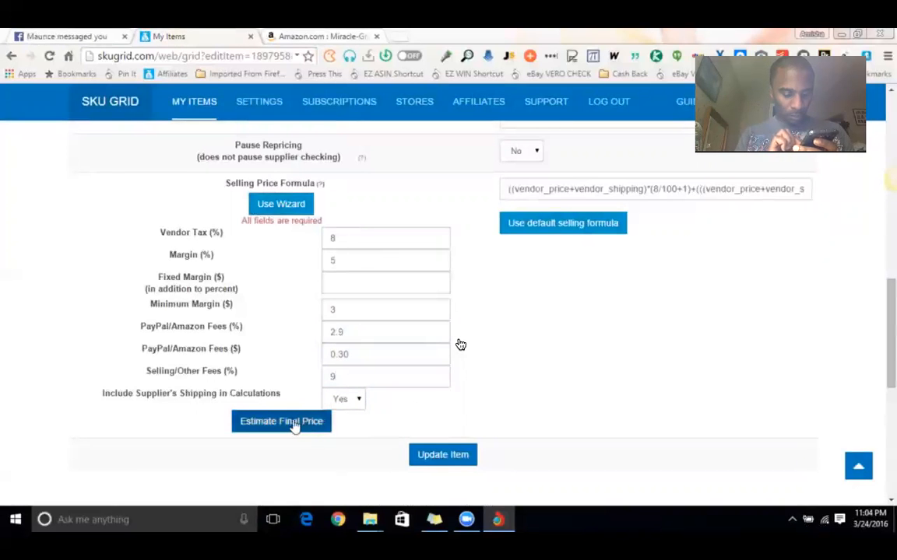
Estimate the final selling price for an item price of 100 and dismiss the result.
left_click(288, 422)
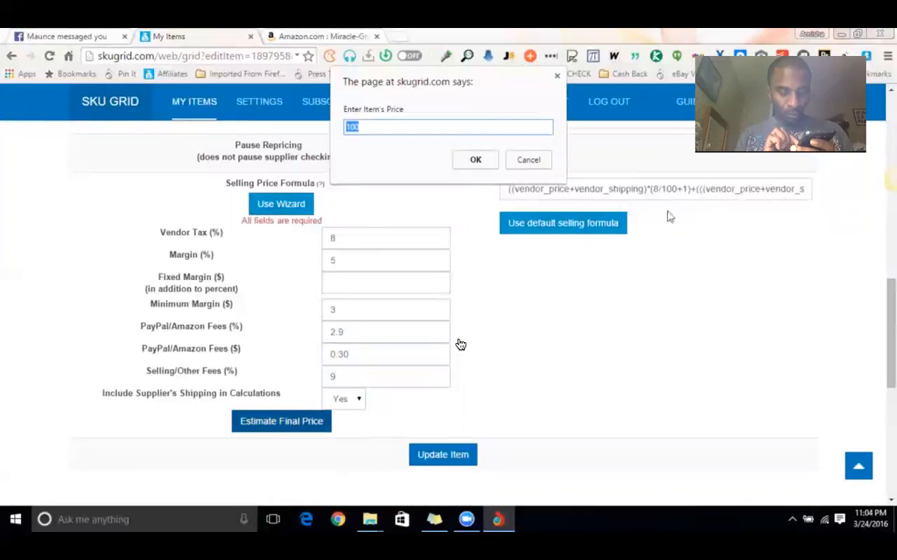
left_click(475, 159)
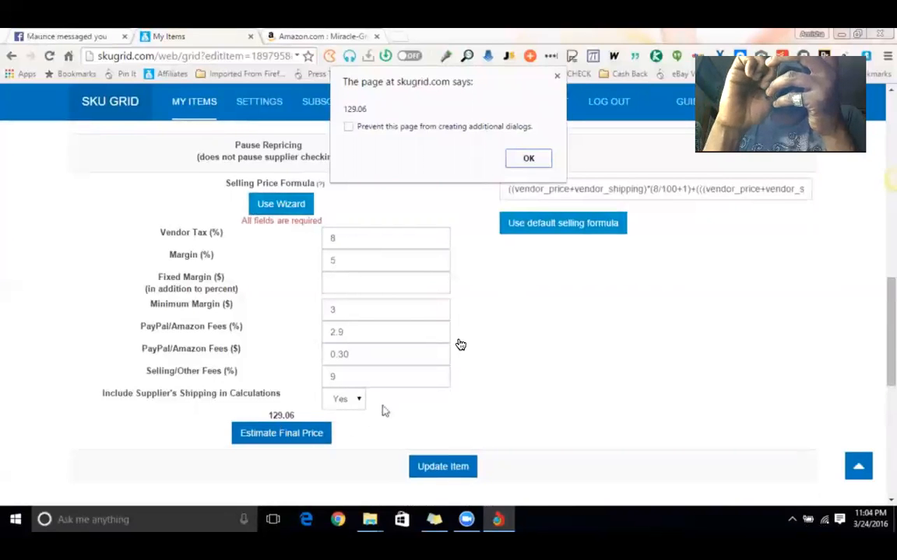
left_click(515, 161)
scroll(461, 345, "down", 3)
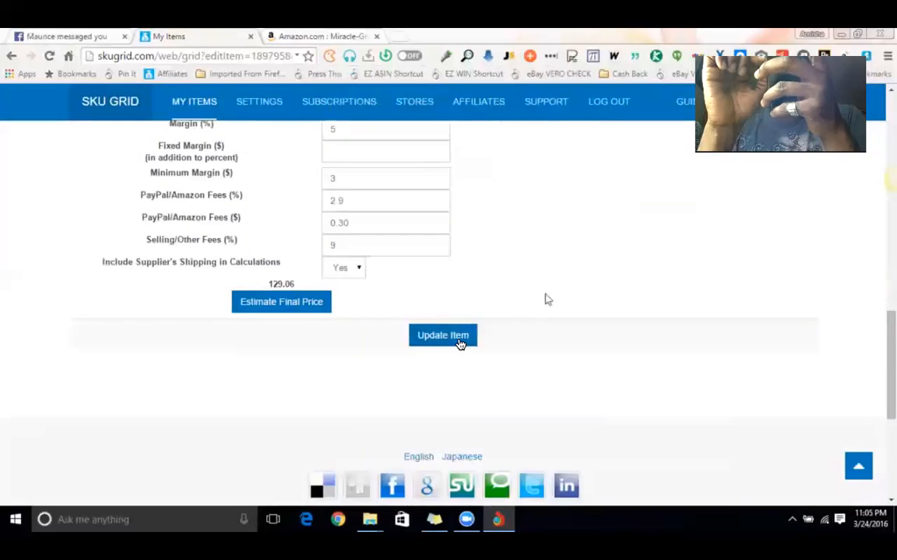
left_click(443, 336)
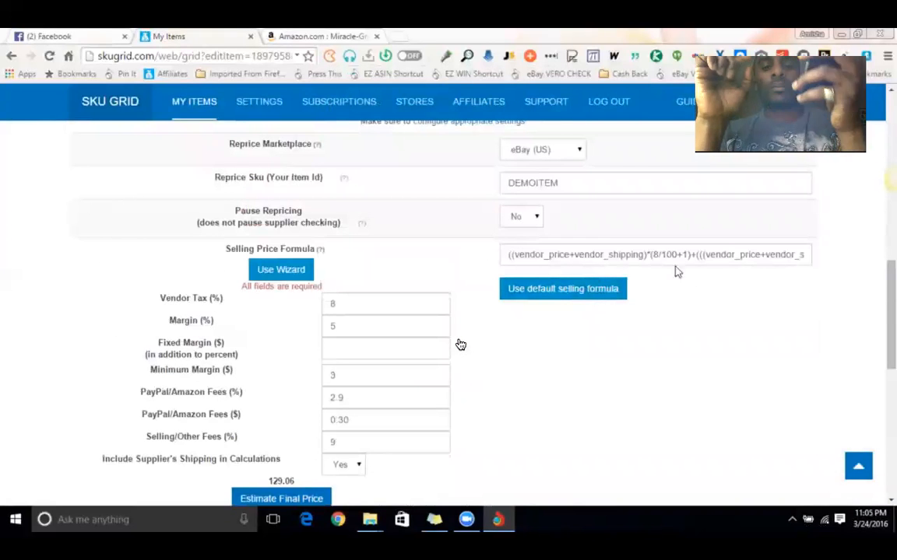
scroll(698, 279, "down", 1)
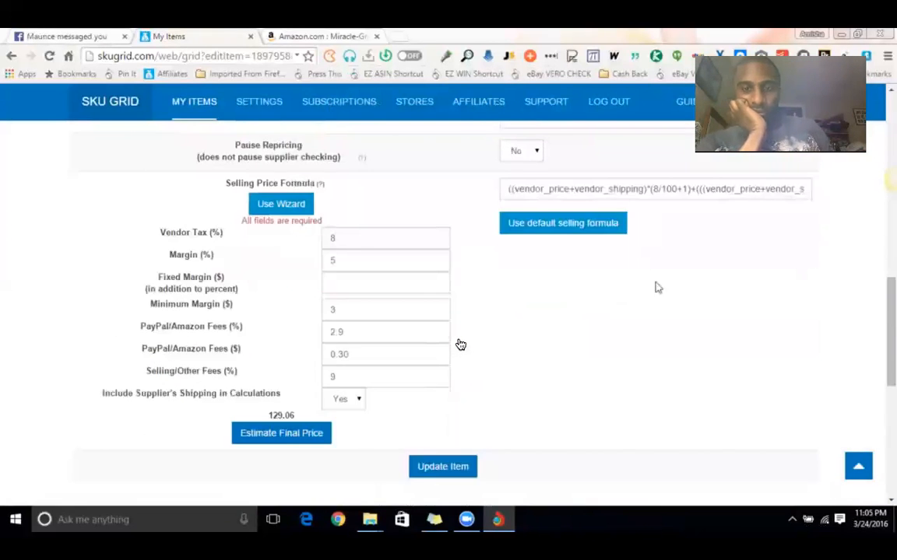
Clear the percentage margin in the selling price wizard, keeping the vendor tax at 8%.
scroll(460, 345, "up", 1)
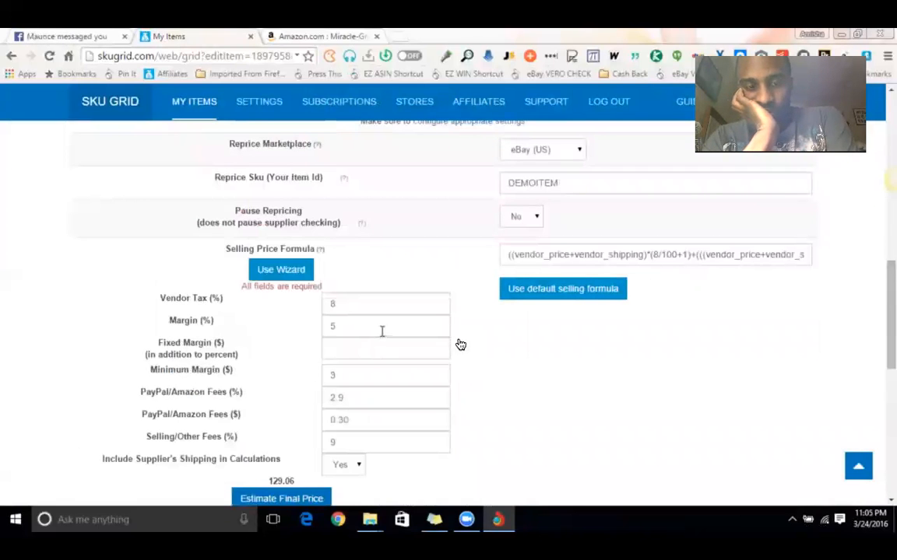
scroll(460, 345, "down", 1)
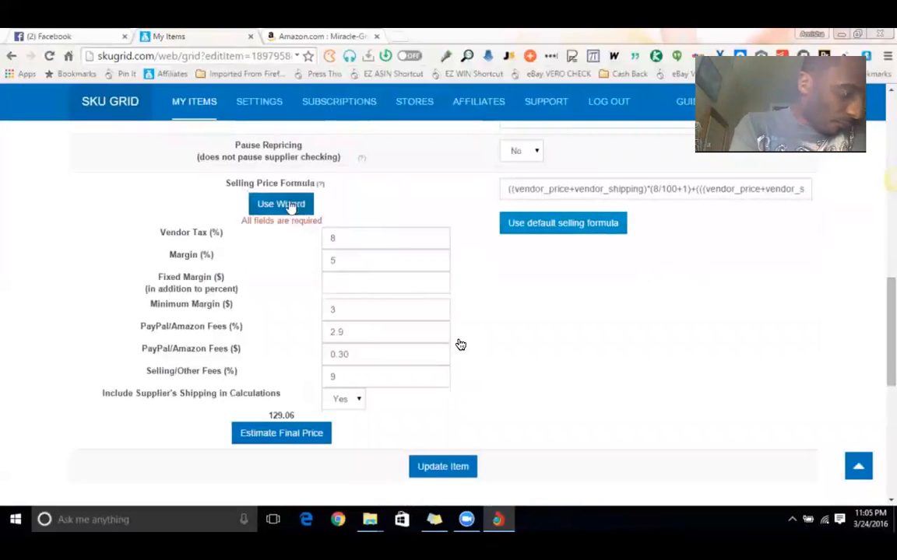
double_click(344, 238)
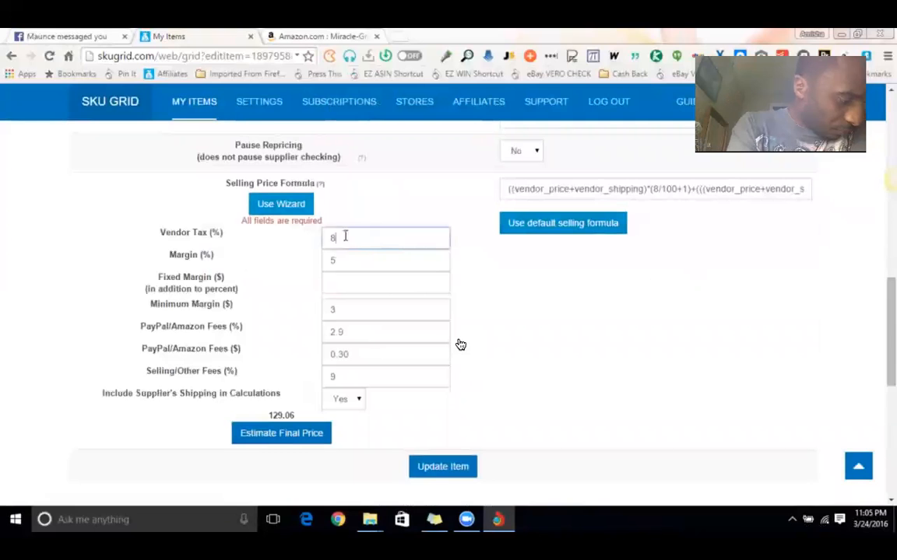
key("Tab")
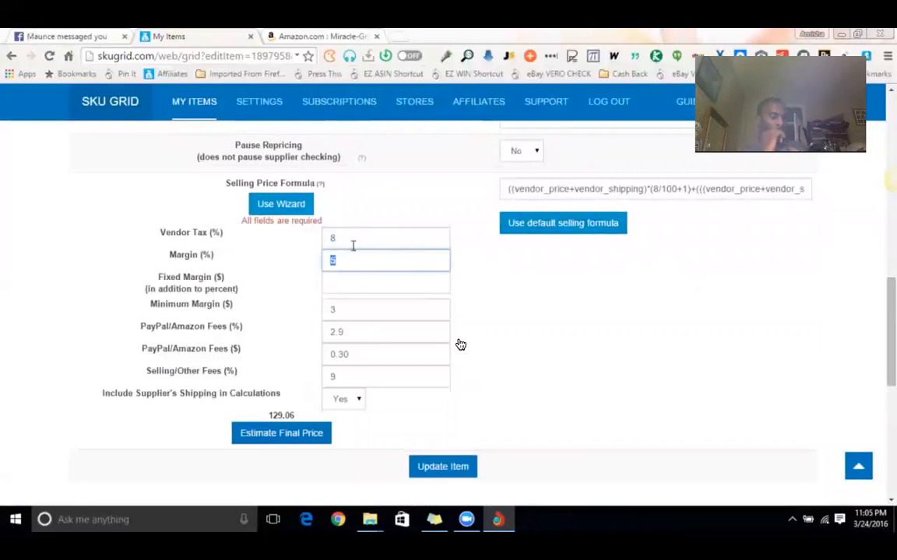
left_click(391, 241)
key("Tab")
key("BackSpace")
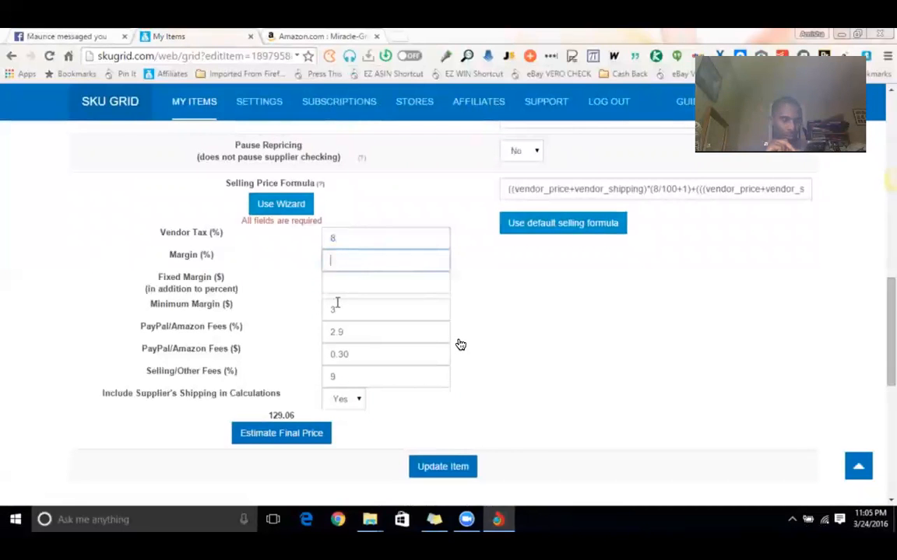
Set both the fixed margin and the minimum margin to $20.
left_click(362, 277)
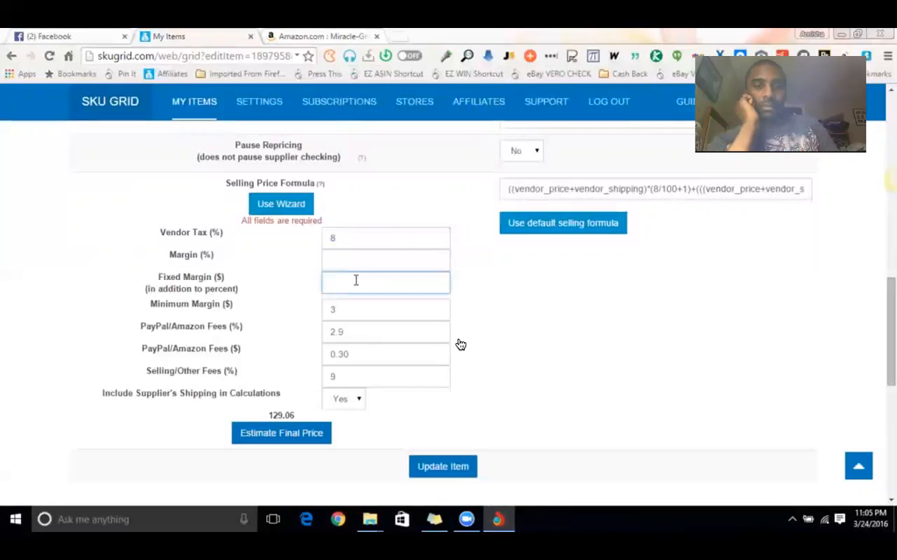
type("20")
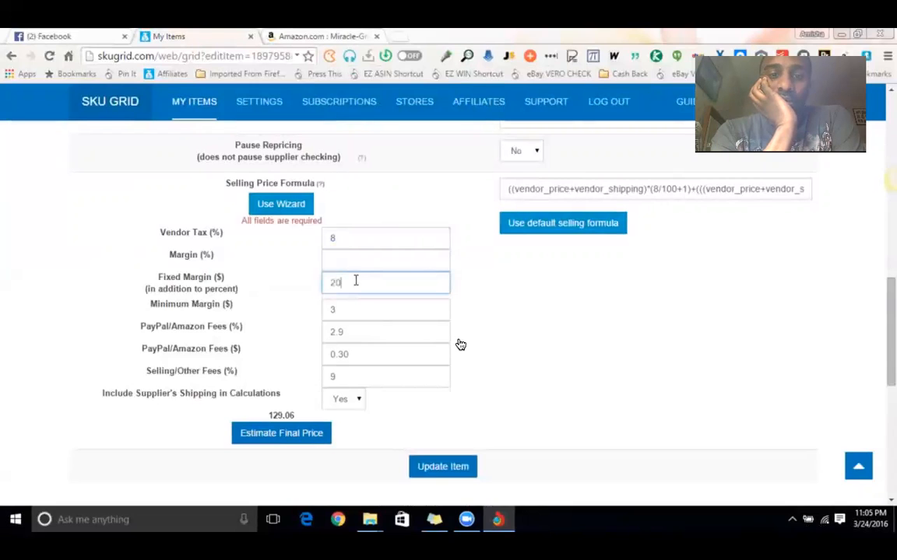
left_click(373, 254)
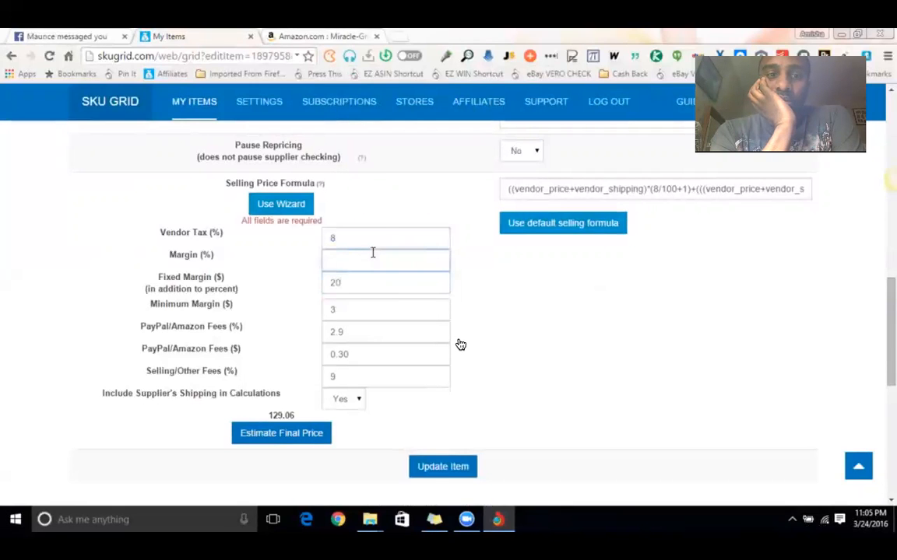
left_click_drag(350, 238, 320, 234)
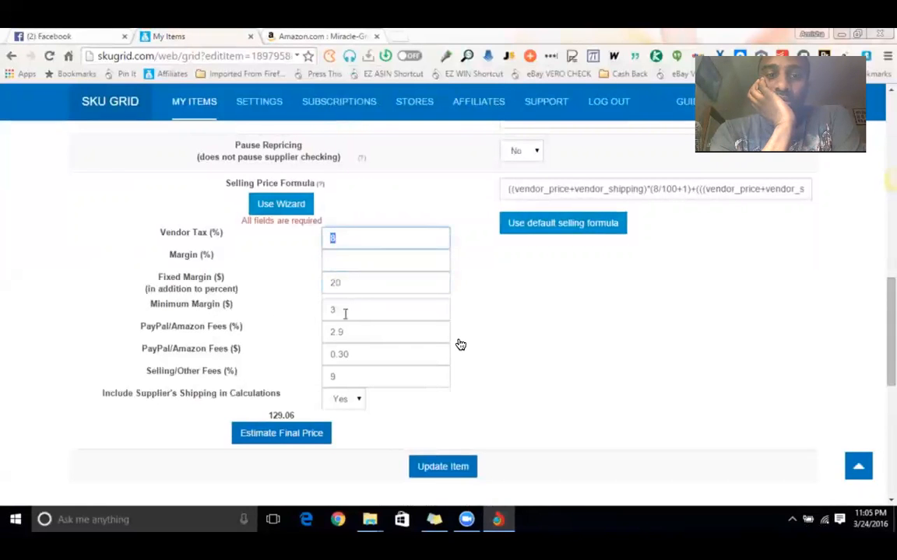
left_click_drag(368, 309, 290, 320)
type("20")
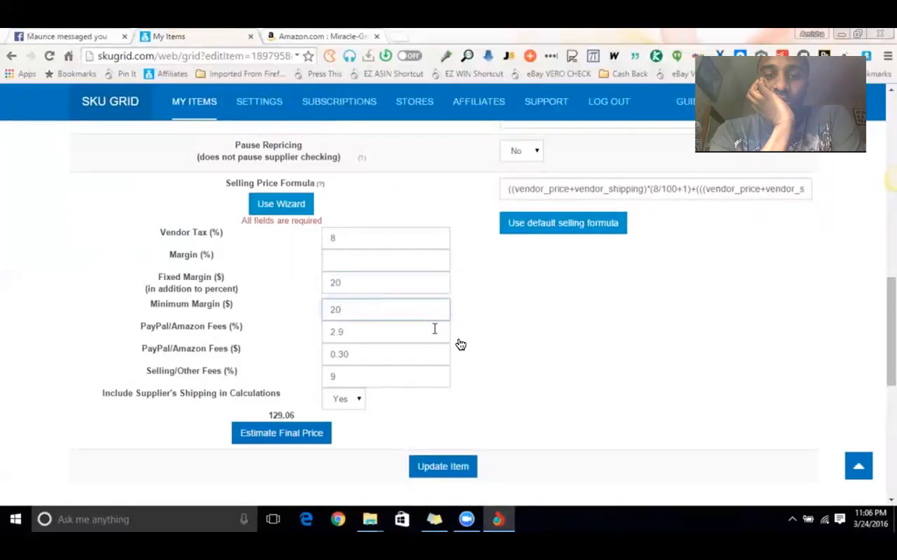
left_click(381, 337)
right_click(381, 337)
key("Escape")
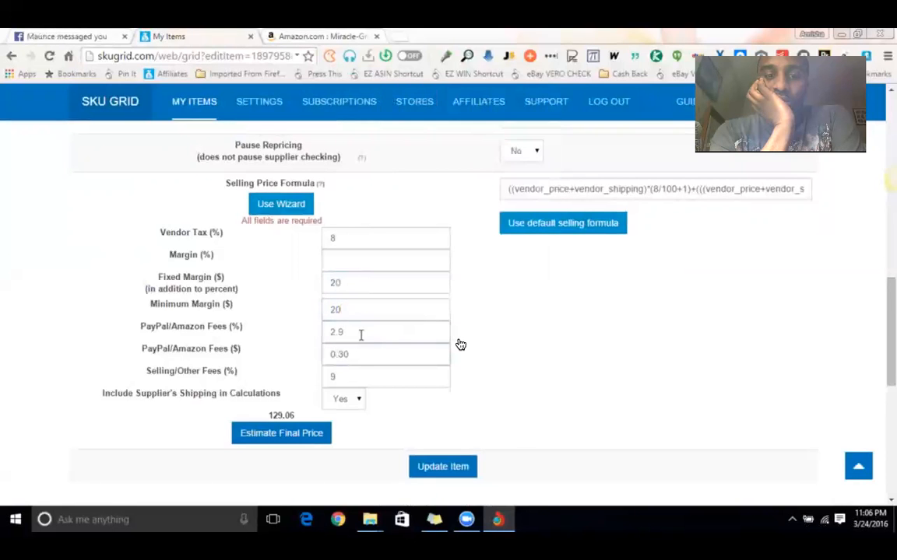
Estimate the final selling price for an item price of 100 with the $20 margins and close the result.
left_click(289, 436)
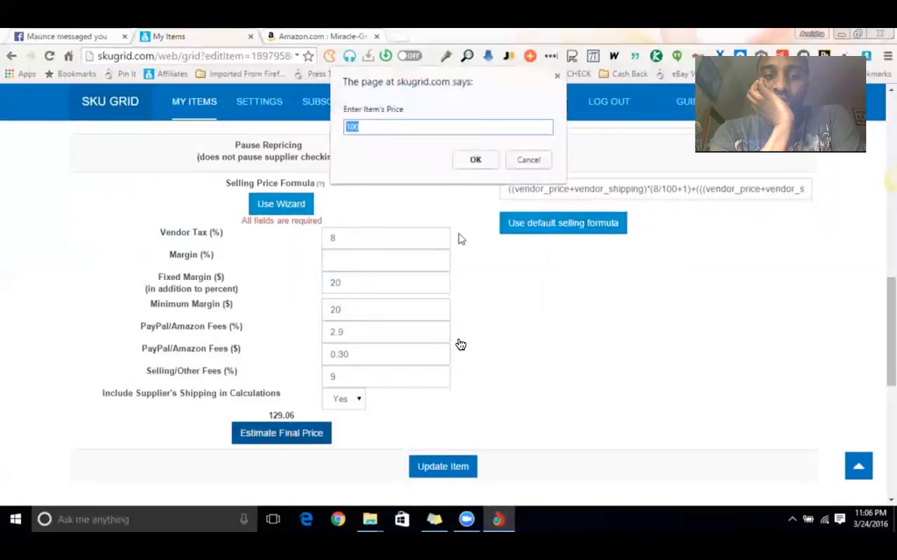
left_click(469, 161)
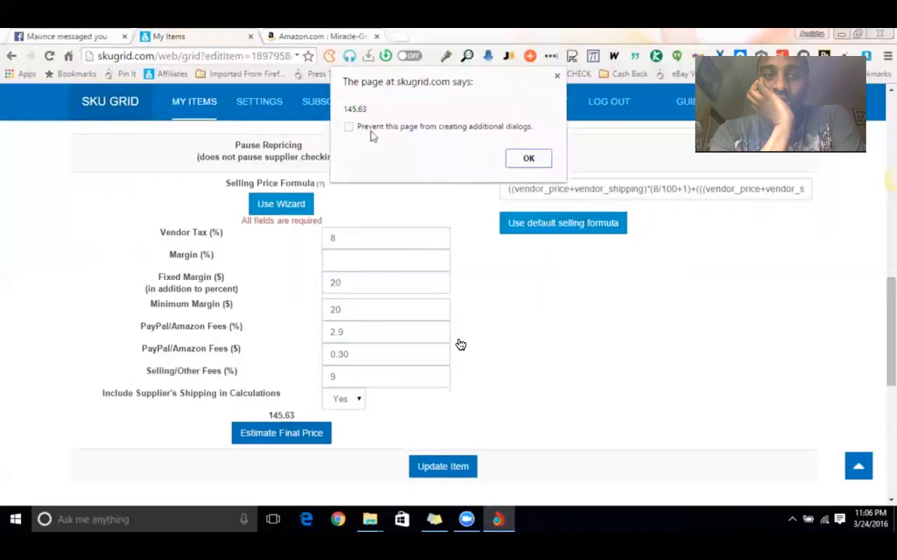
left_click(523, 159)
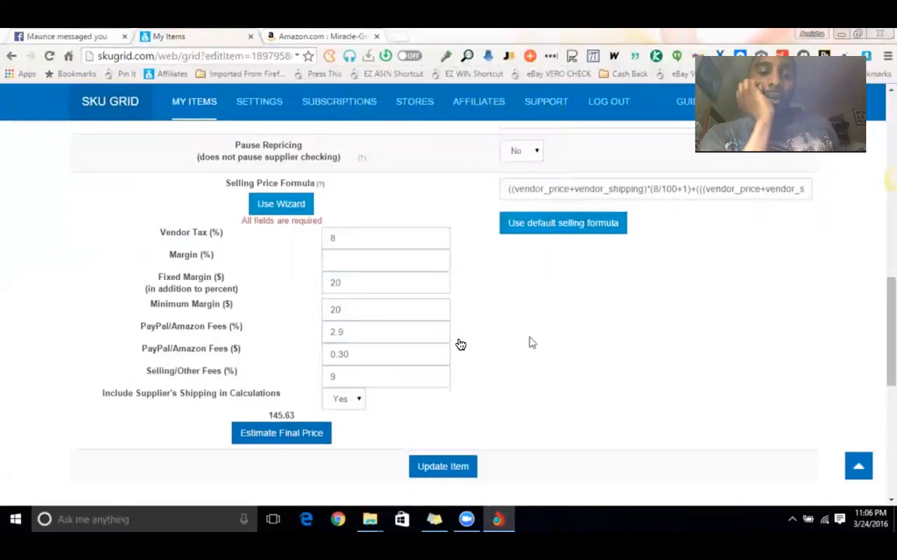
scroll(460, 345, "down", 1)
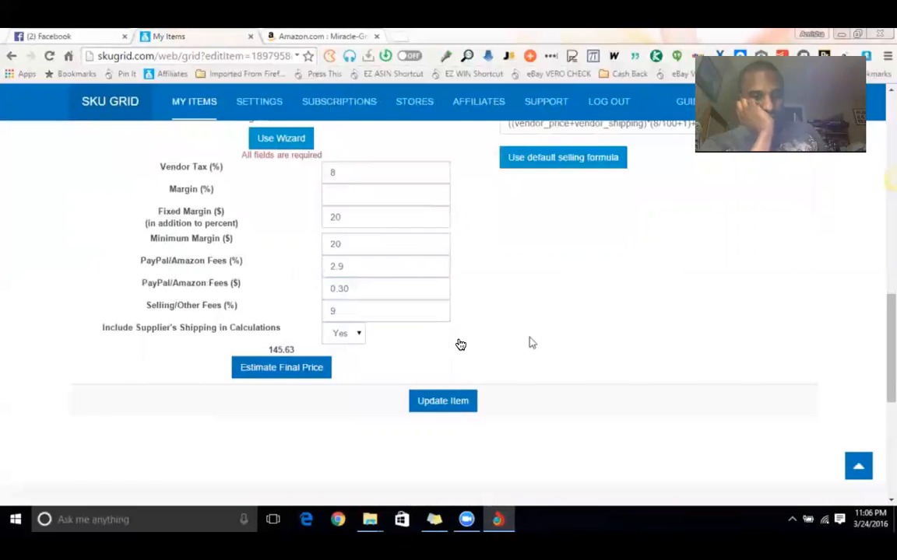
scroll(477, 337, "up", 2)
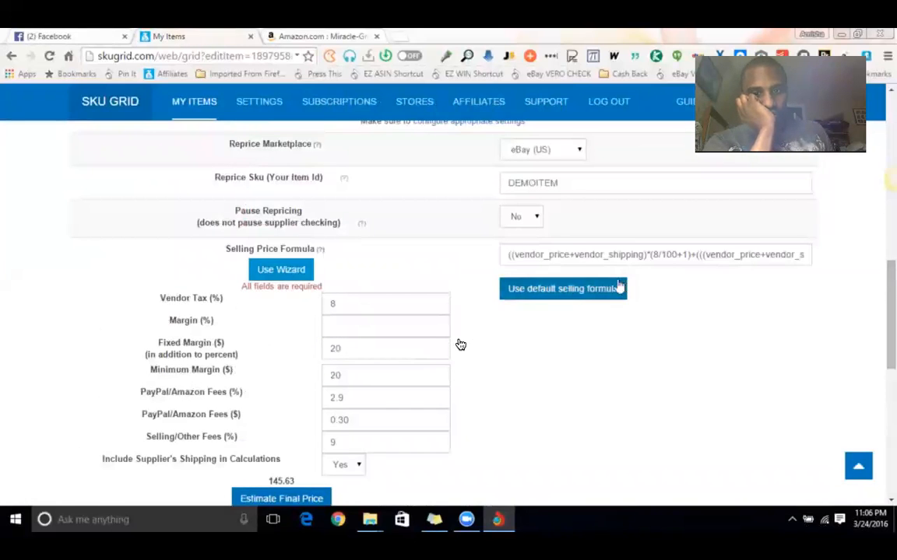
double_click(576, 255)
scroll(566, 282, "down", 2)
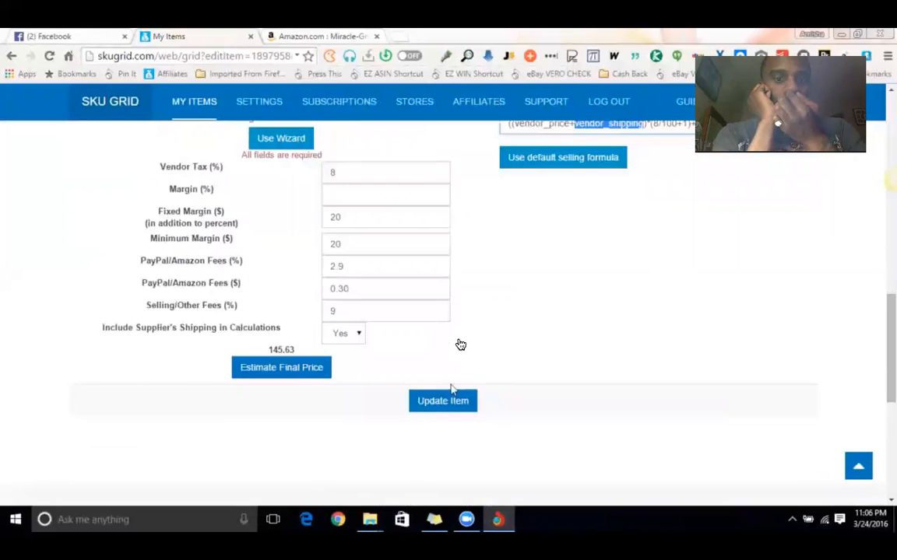
scroll(460, 345, "up", 1)
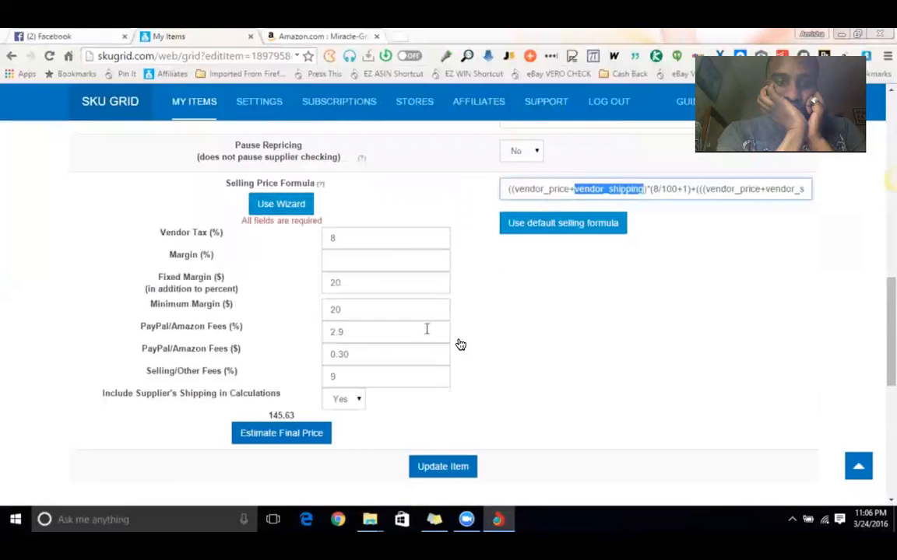
Change the item's reference ID to "DEMO ITEM - $20".
scroll(590, 284, "up", 10)
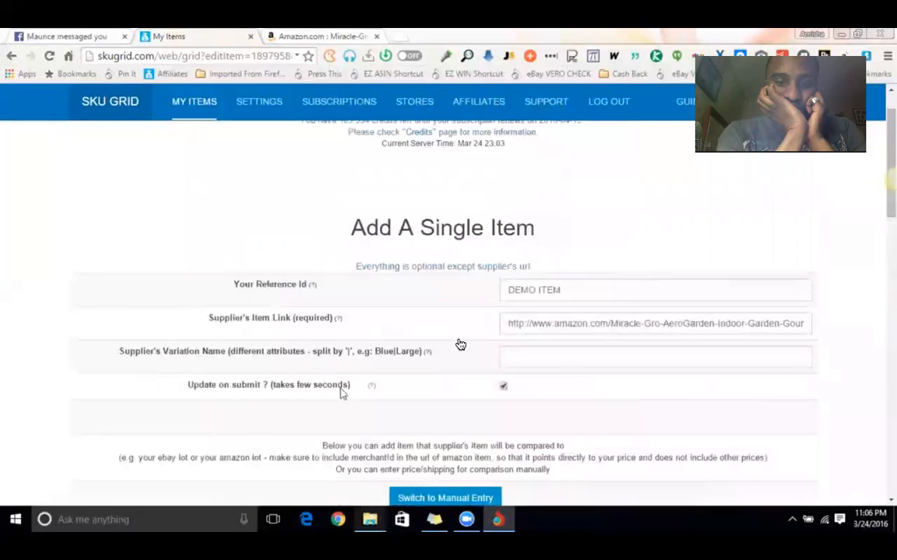
scroll(343, 274, "down", 15)
scroll(343, 274, "up", 10)
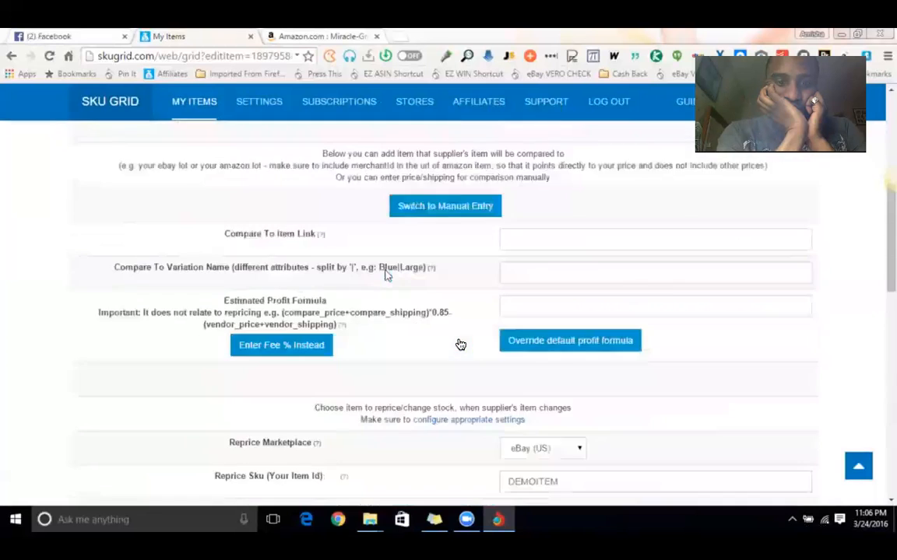
scroll(460, 344, "down", 1)
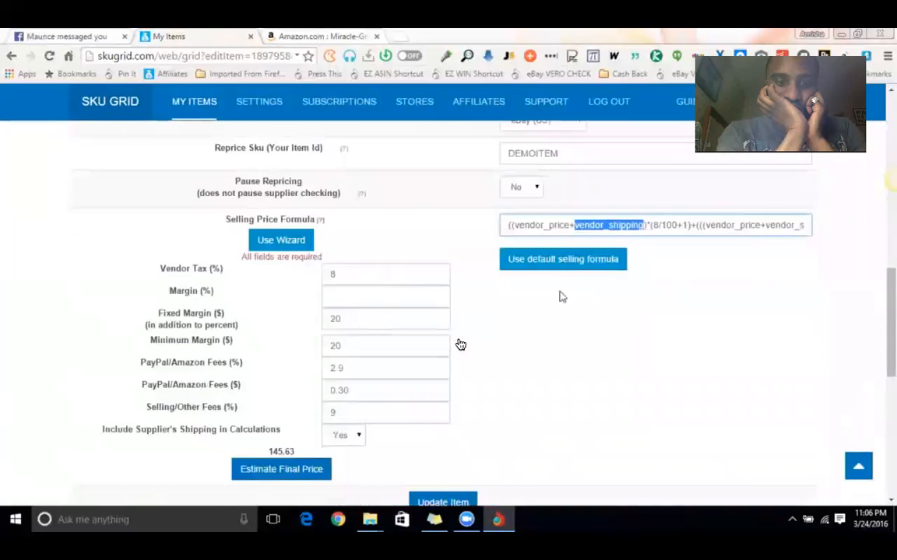
scroll(460, 344, "up", 6)
scroll(460, 344, "down", 1)
left_click(611, 278)
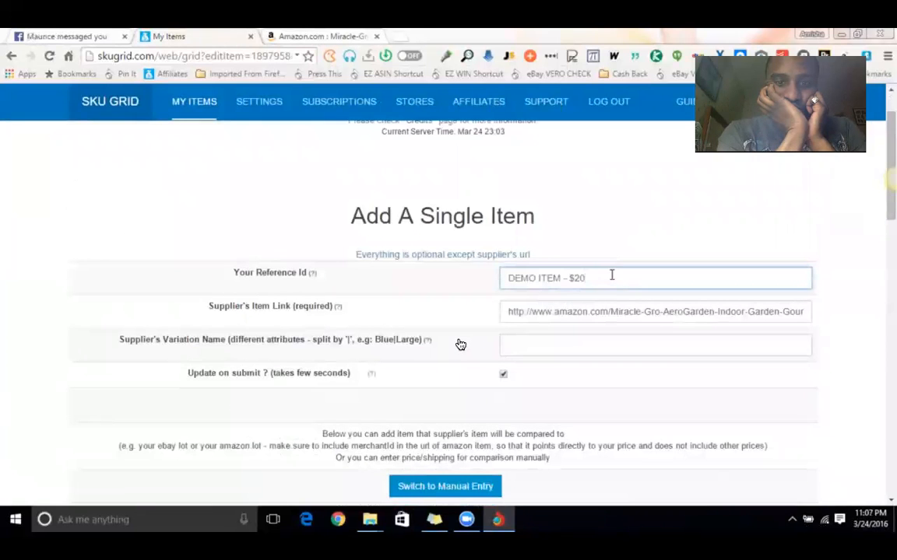
Review the item's reference ID together with its margin, fee and shipping settings.
scroll(460, 345, "down", 10)
scroll(461, 344, "up", 2)
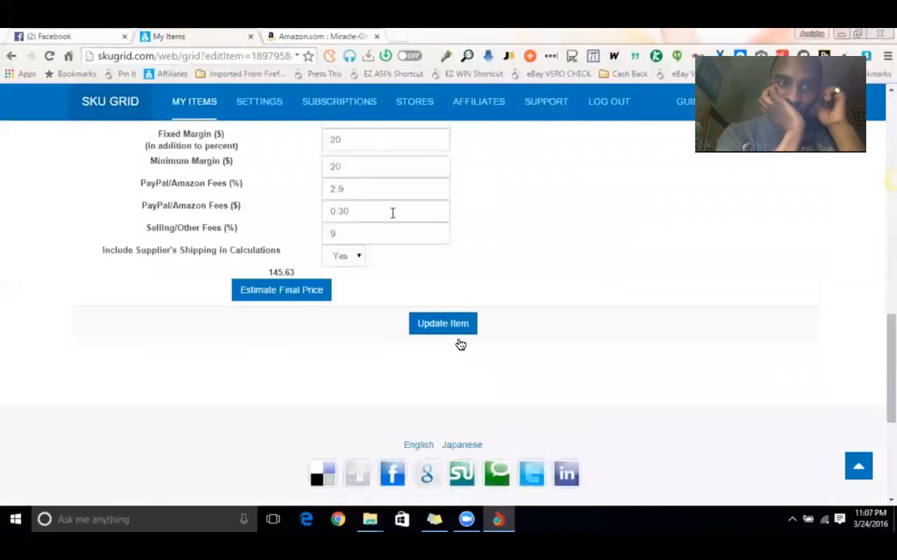
scroll(461, 344, "up", 8)
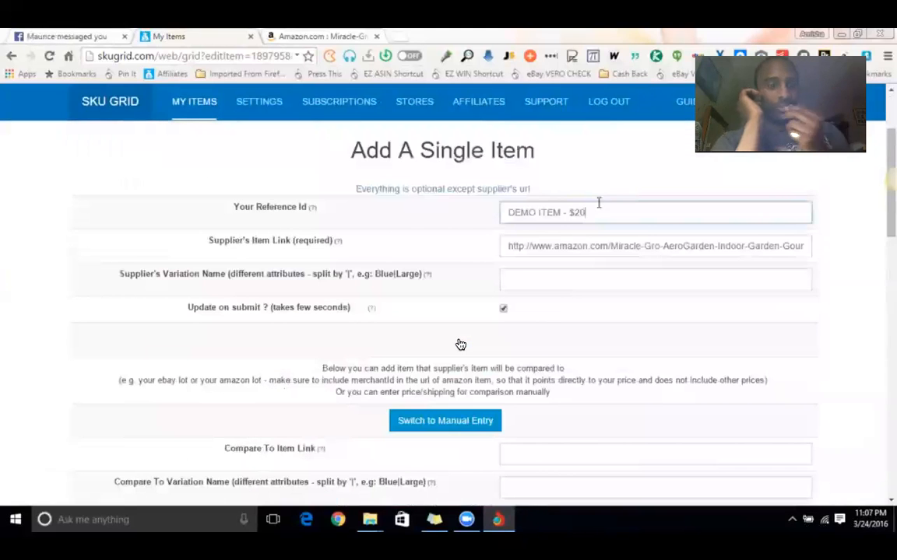
scroll(599, 222, "down", 12)
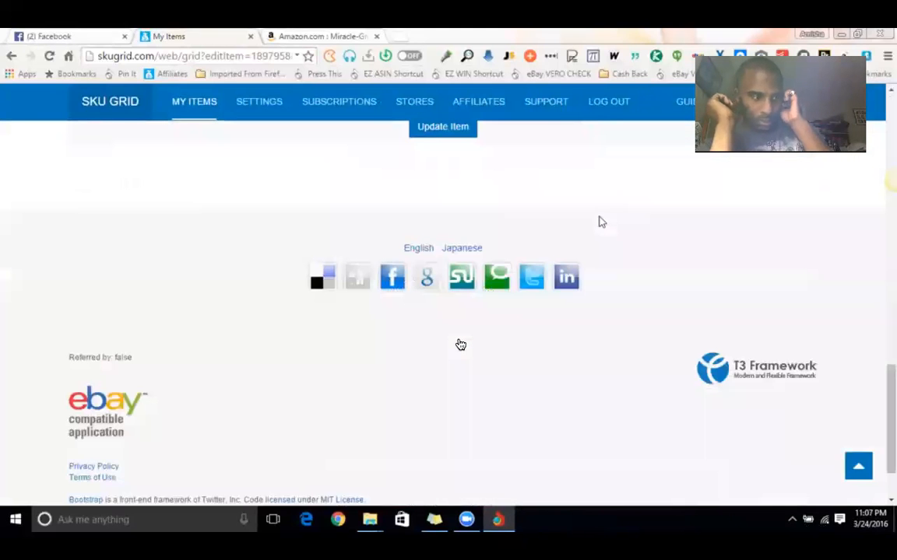
scroll(599, 222, "down", 1)
scroll(599, 222, "up", 4)
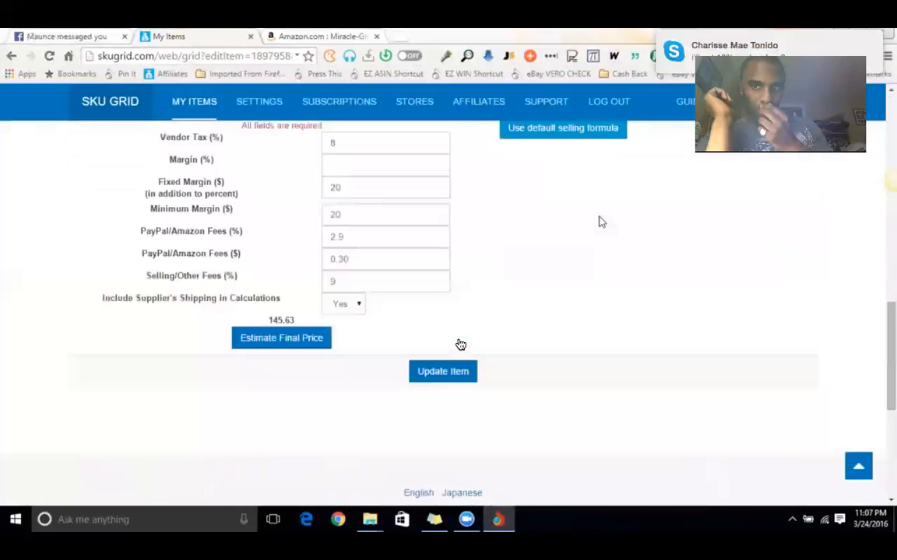
scroll(599, 222, "up", 2)
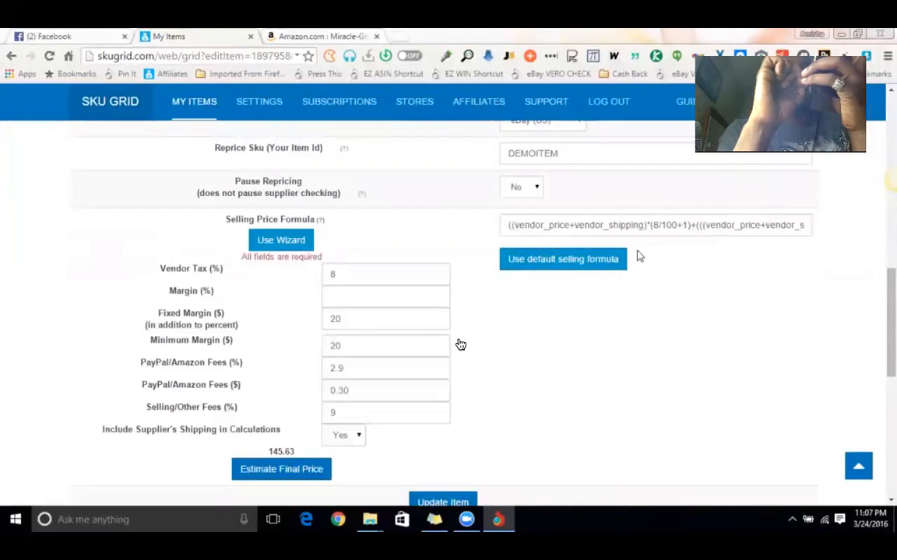
Exclude the supplier's shipping from the price calculations.
scroll(488, 362, "down", 1)
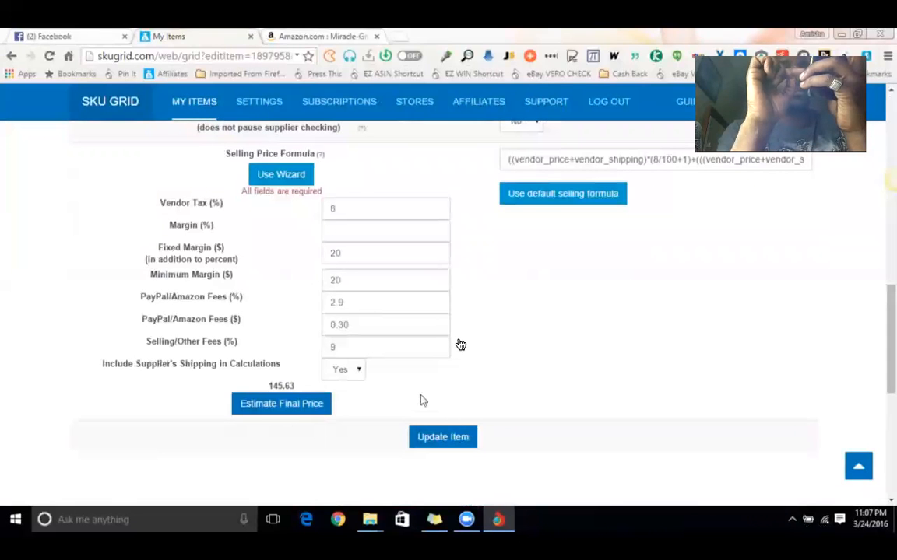
left_click(343, 371)
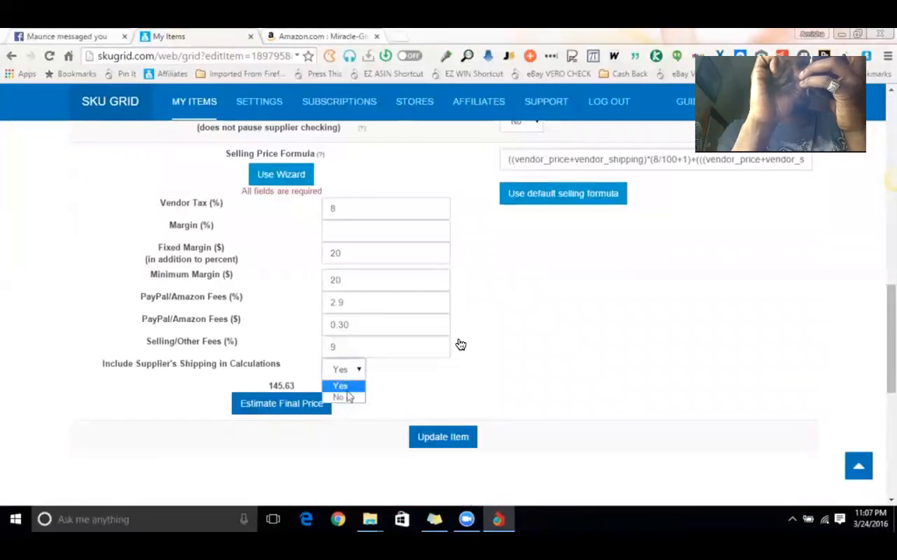
left_click(348, 397)
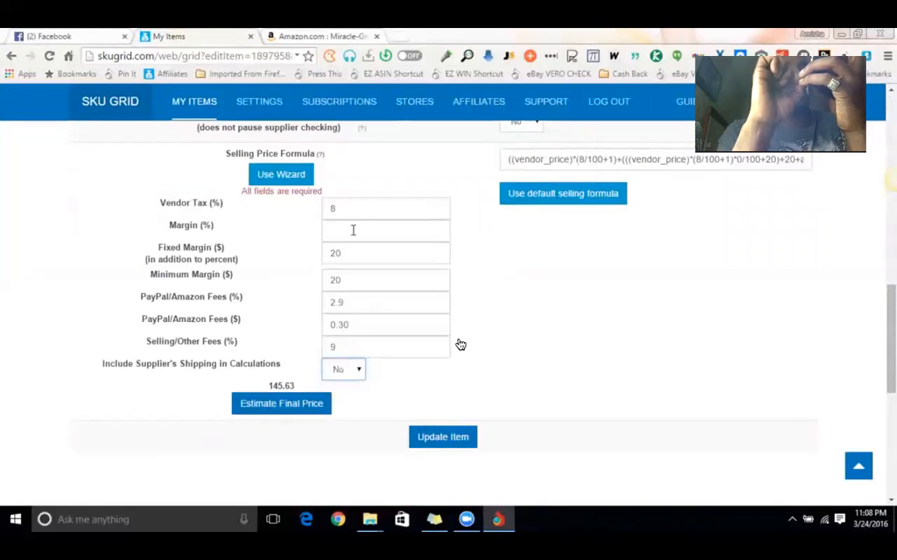
Set both the fixed margin and the minimum margin to $60.
left_click_drag(353, 251, 327, 251)
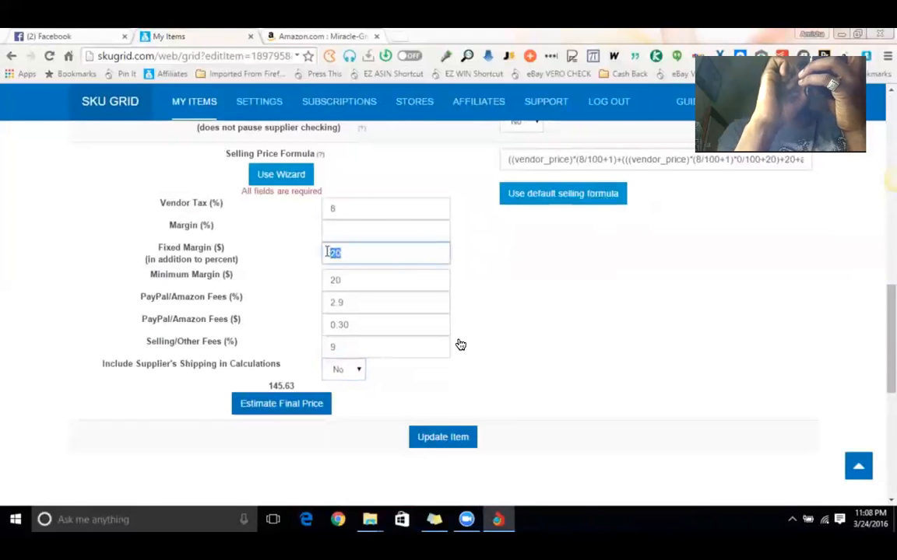
left_click(352, 252)
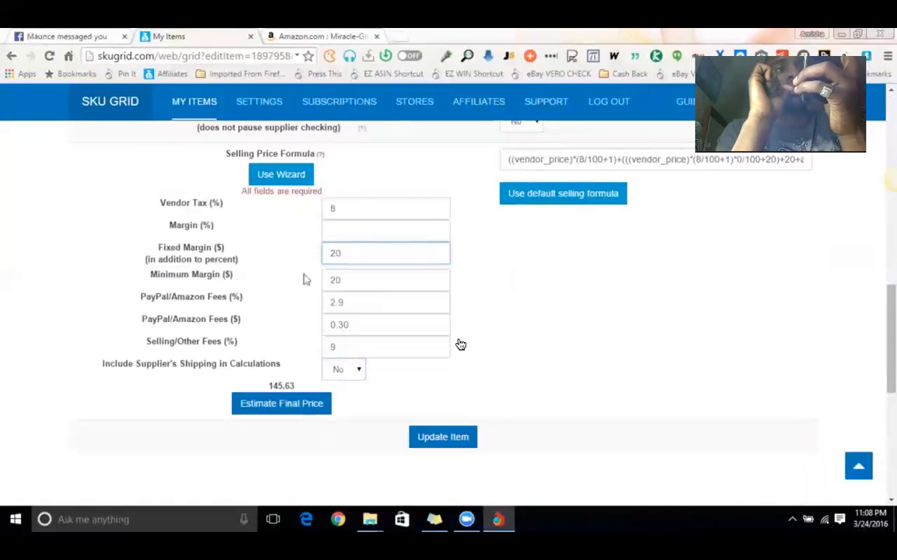
left_click_drag(349, 253, 315, 252)
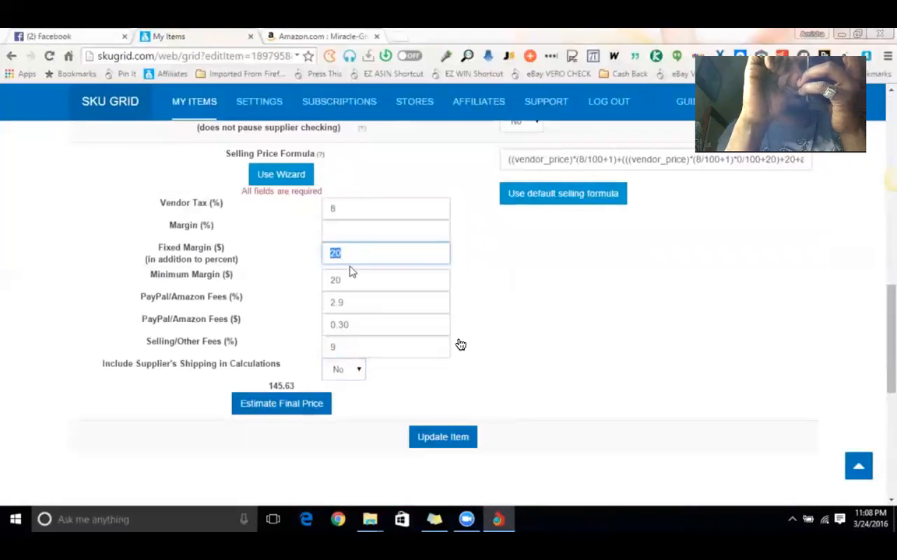
type("60")
key("Tab")
type("6")
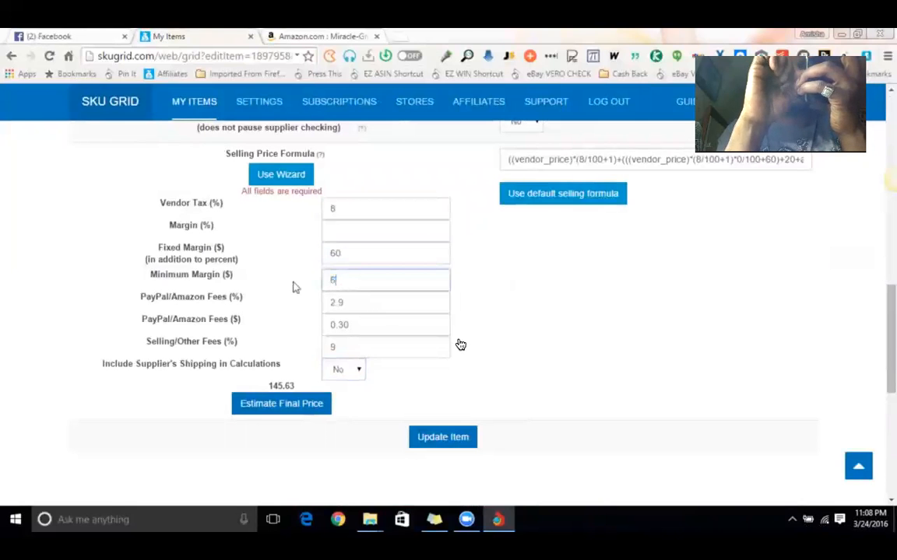
type("0")
scroll(392, 319, "down", 2)
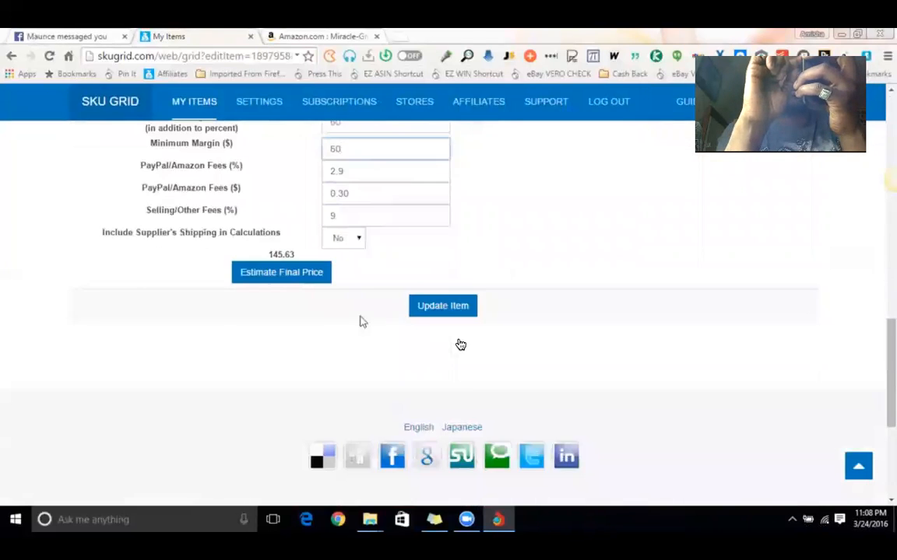
Estimate the item's final selling price for an item price of 100 using the current margins and fees.
scroll(327, 326, "up", 1)
left_click(290, 339)
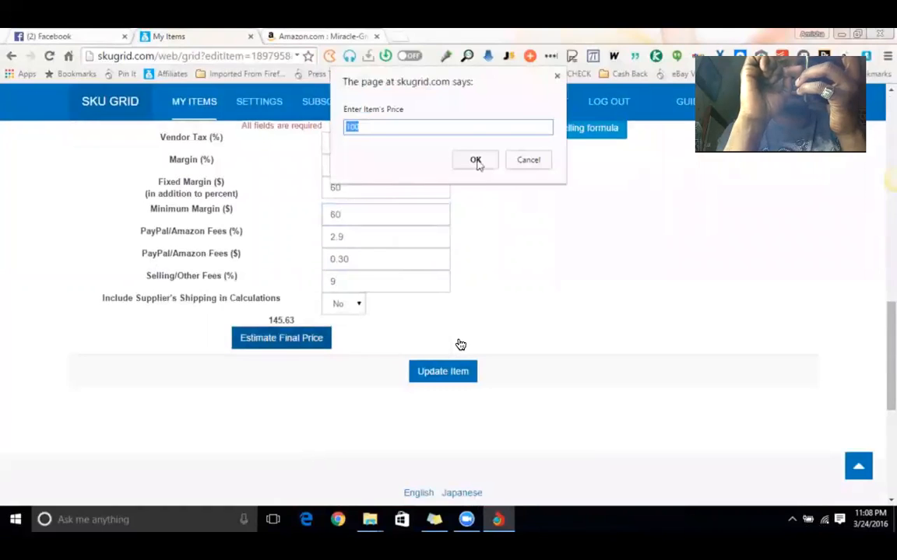
left_click(475, 160)
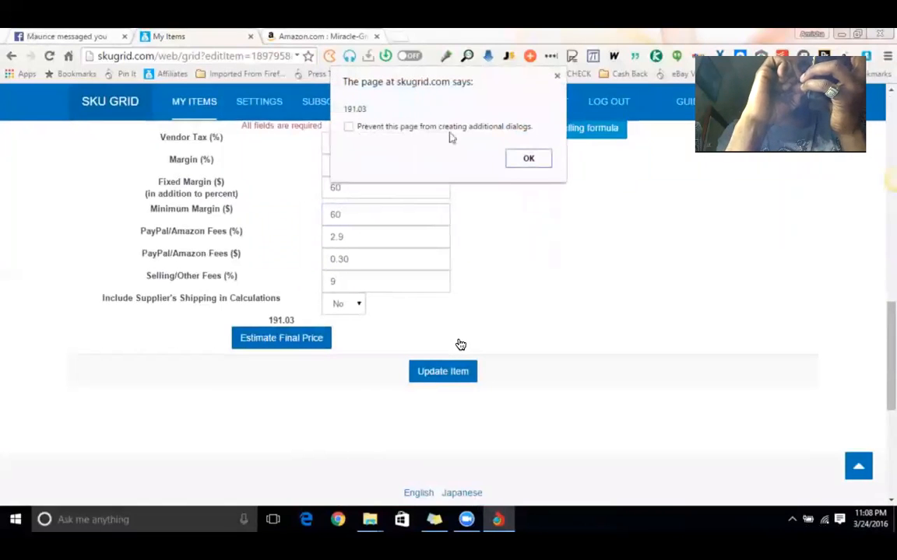
left_click(527, 162)
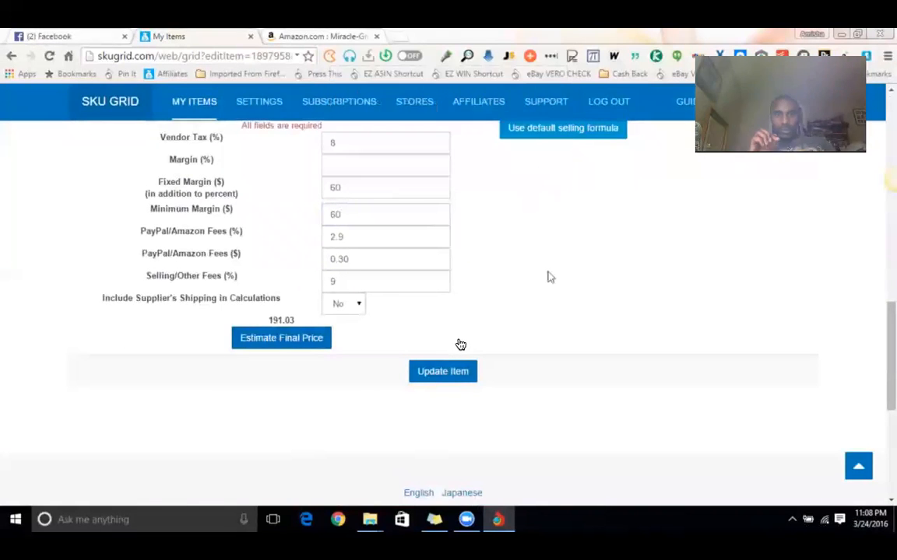
scroll(460, 344, "up", 3)
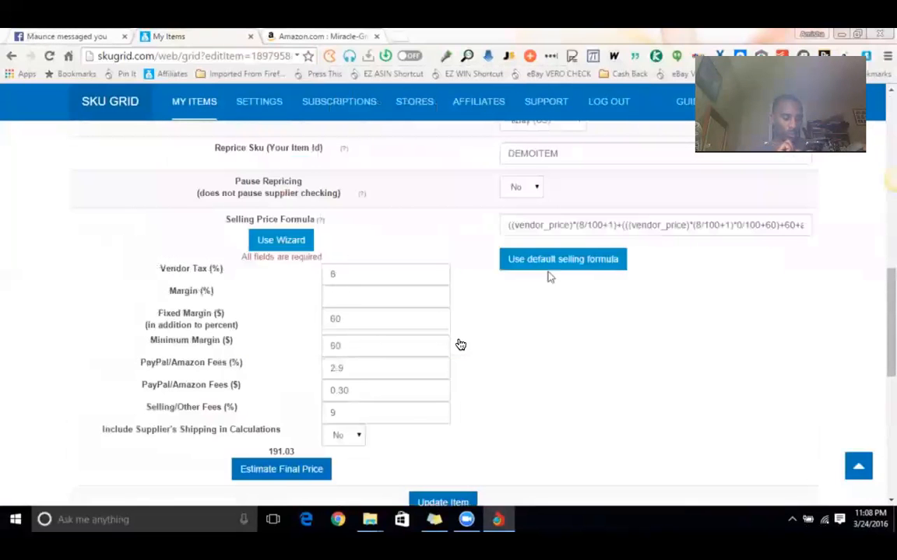
scroll(548, 275, "up", 1)
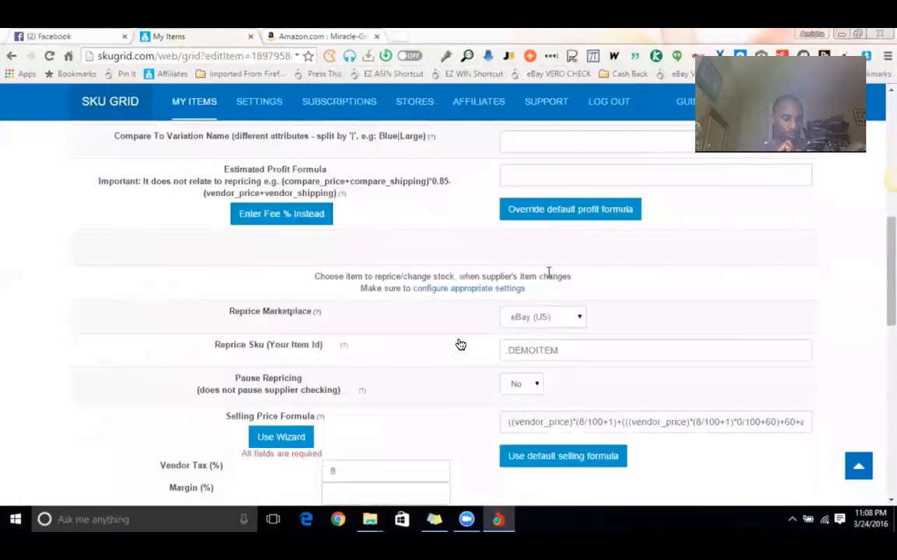
scroll(549, 275, "up", 3)
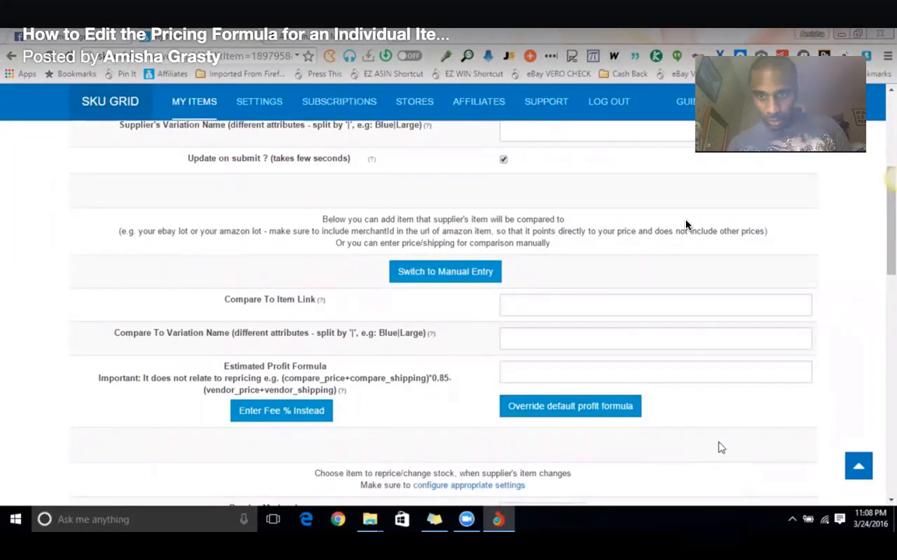
Exit the full-screen pricing formula video and return to the Sku Grid Facebook group post in Chrome.
key("Escape")
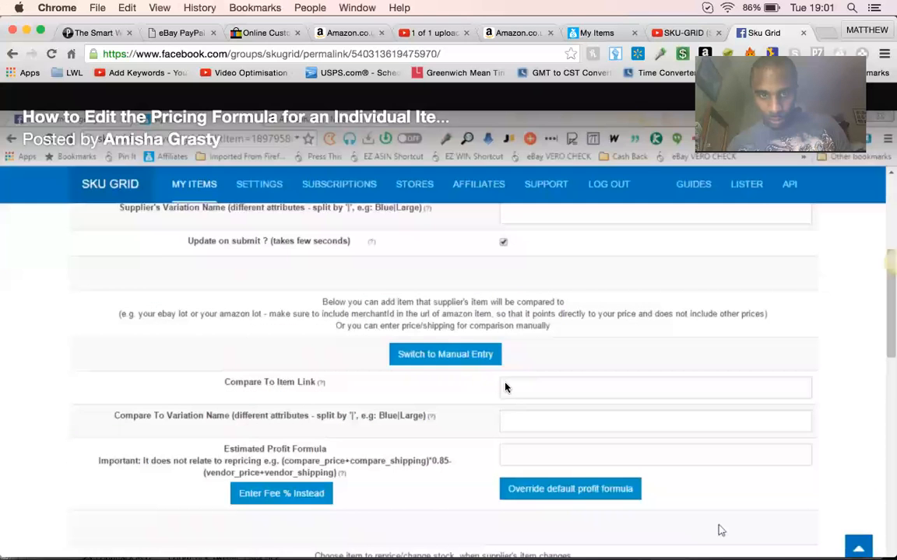
key("super+Tab")
key("super+Tab")
key("super+Tab")
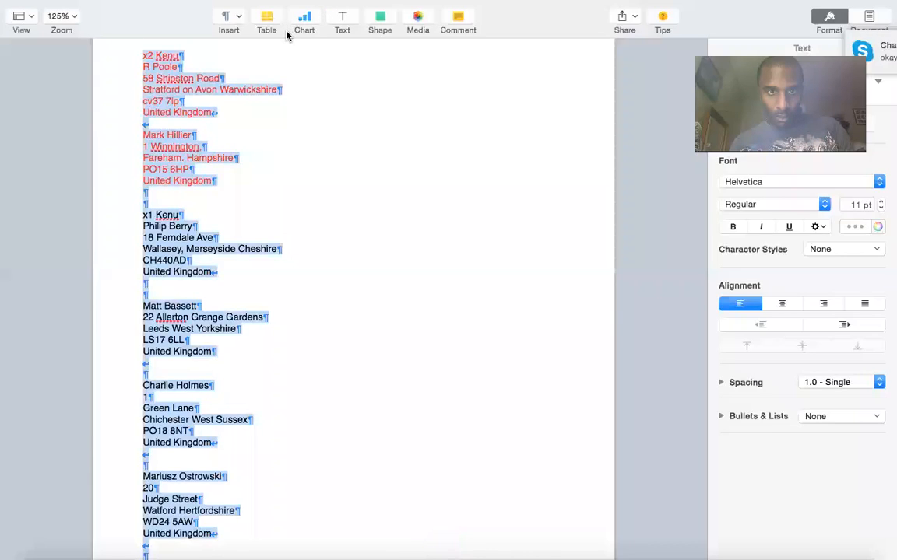
key("super+Tab")
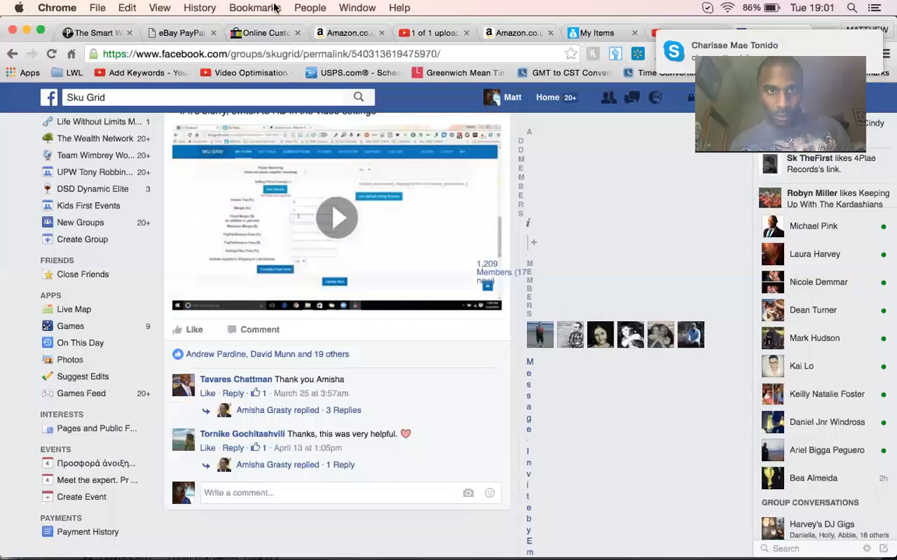